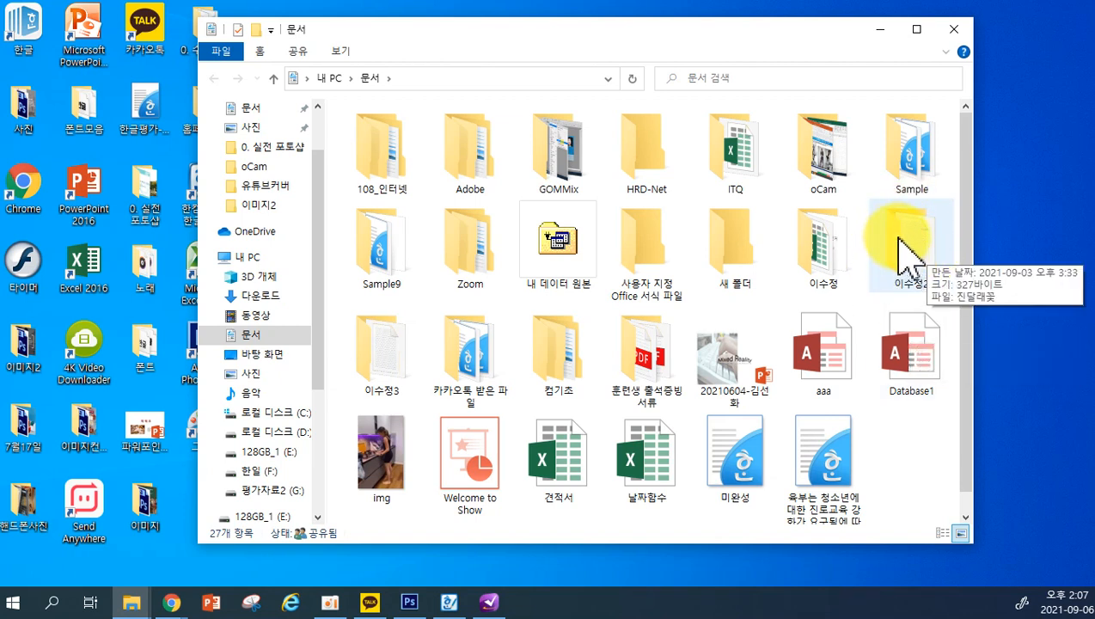
# Step: Open the 진달래꽃 text file from its Documents subfolder and copy its entire text
pyautogui.doubleClick(901, 245)
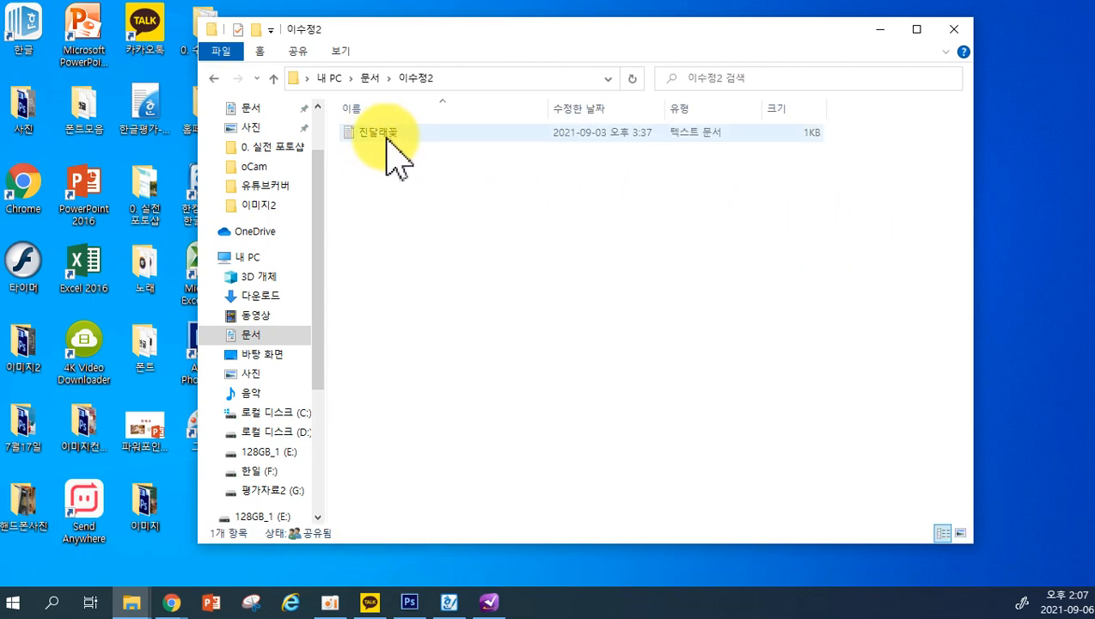
pyautogui.doubleClick(375, 139)
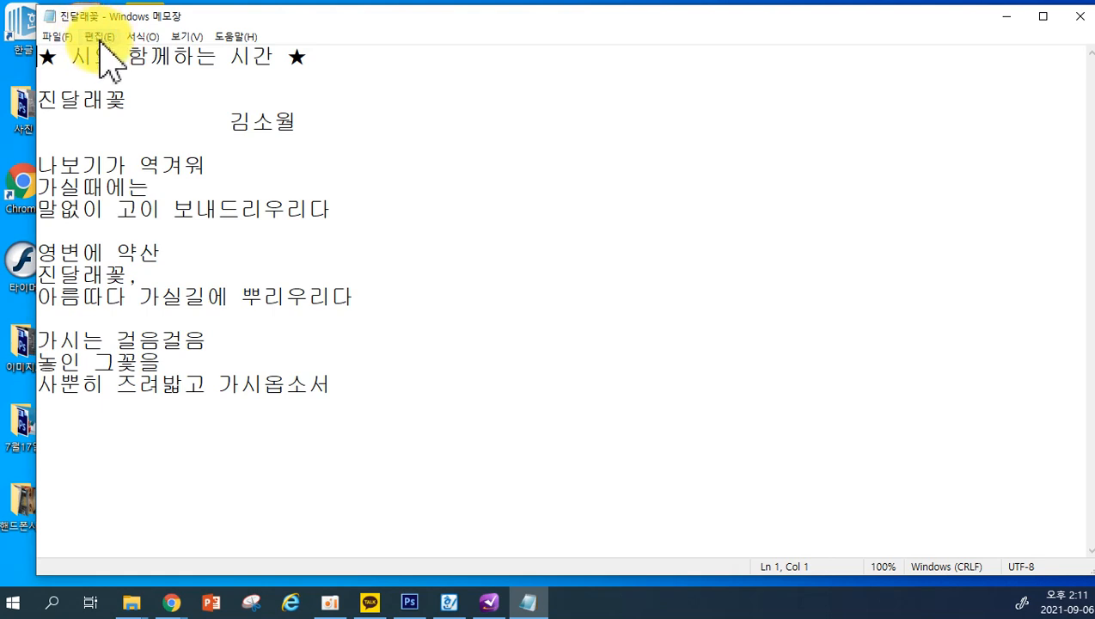
pyautogui.click(99, 38)
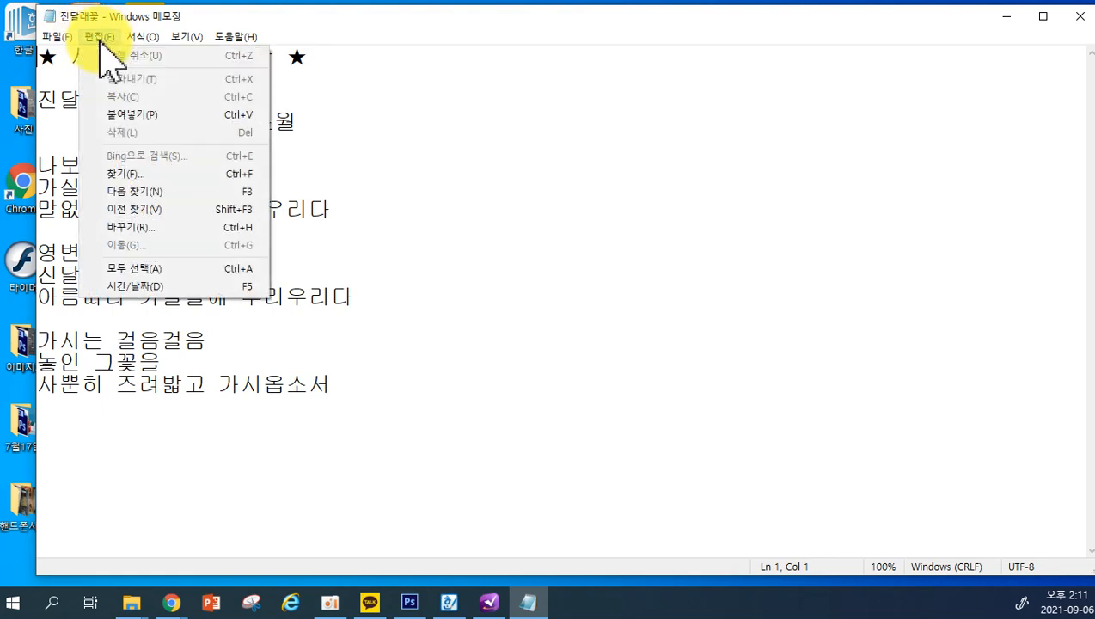
pyautogui.click(159, 270)
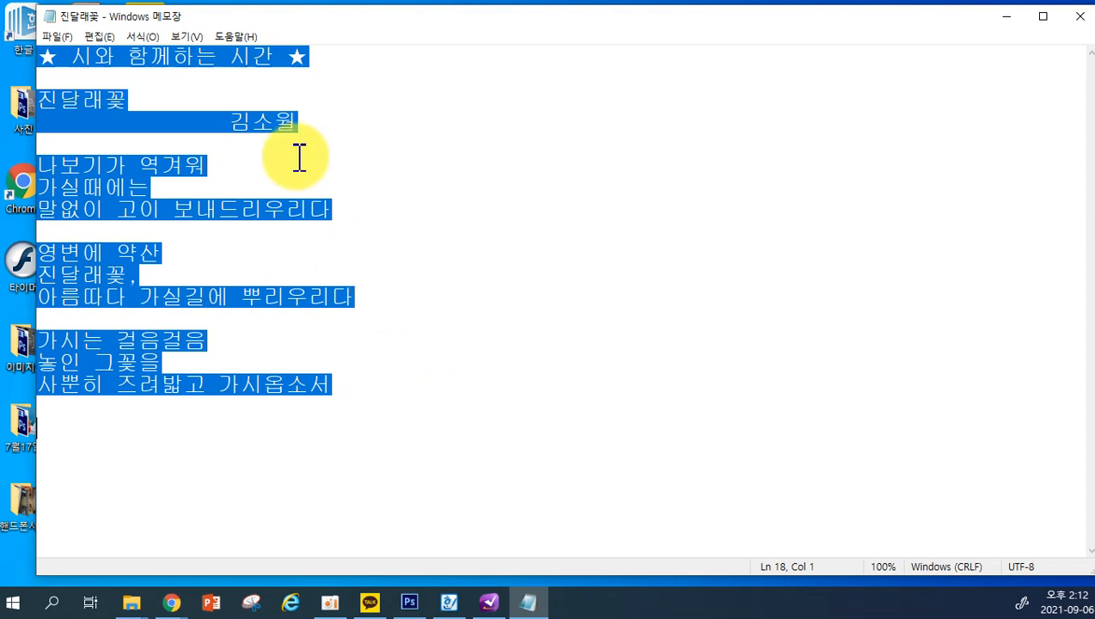
pyautogui.click(102, 37)
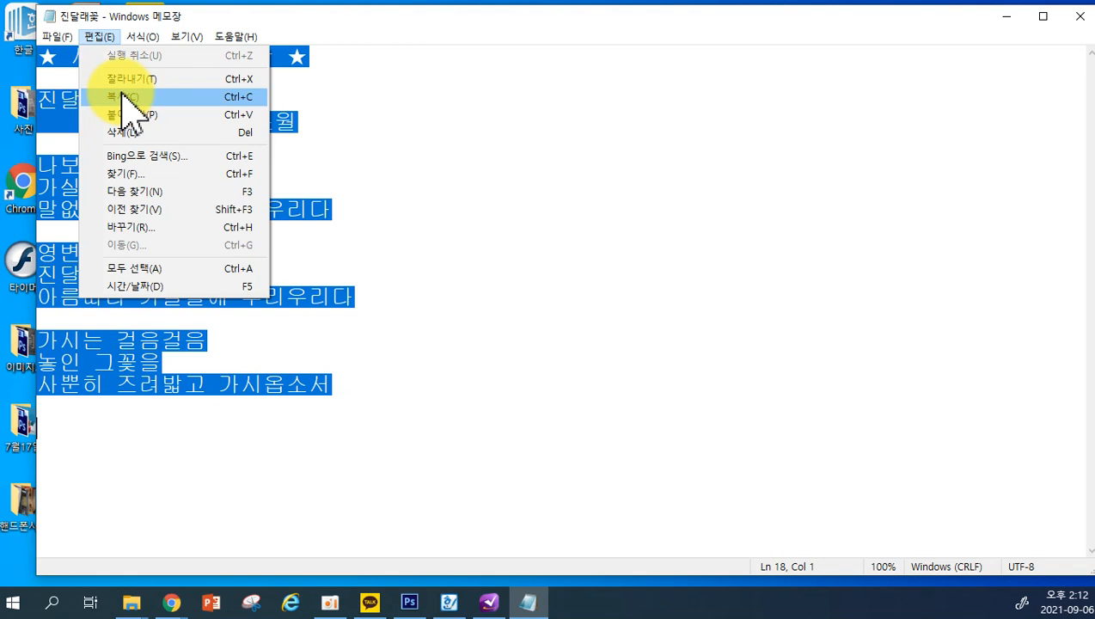
pyautogui.click(123, 96)
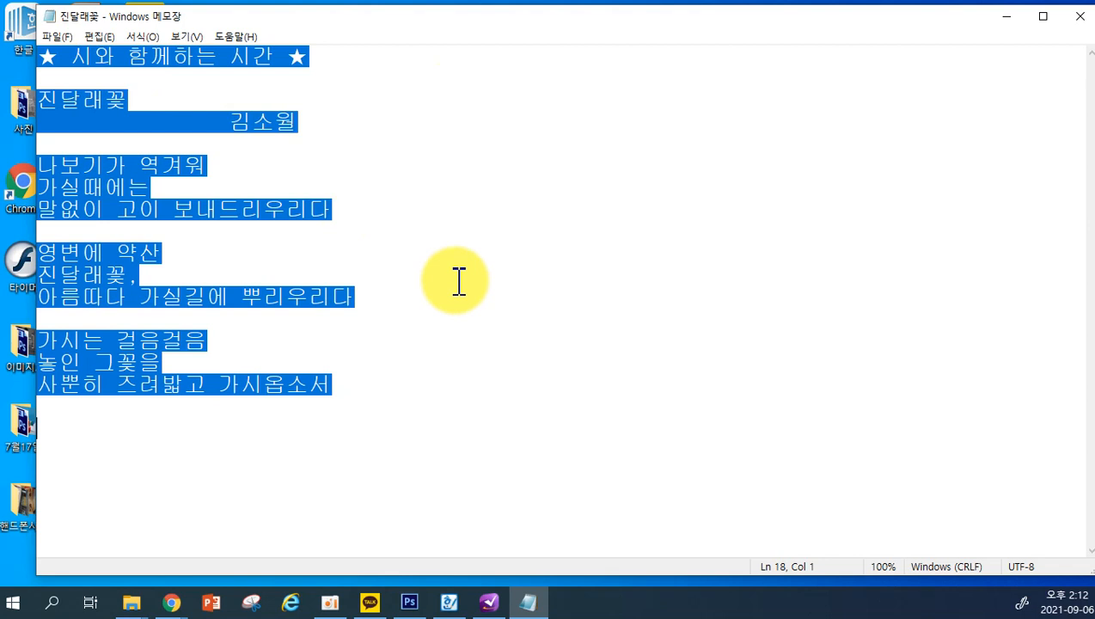
# Step: Switch to WordPad by launching it from the Windows accessories programs
pyautogui.click(11, 607)
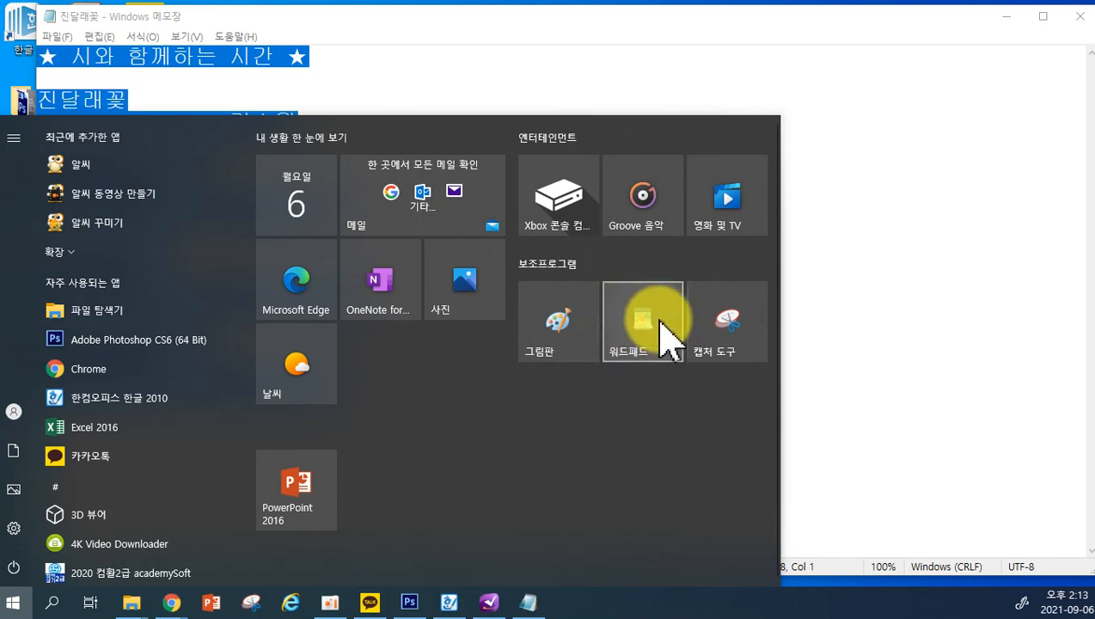
pyautogui.scroll(-20, 98, 456)
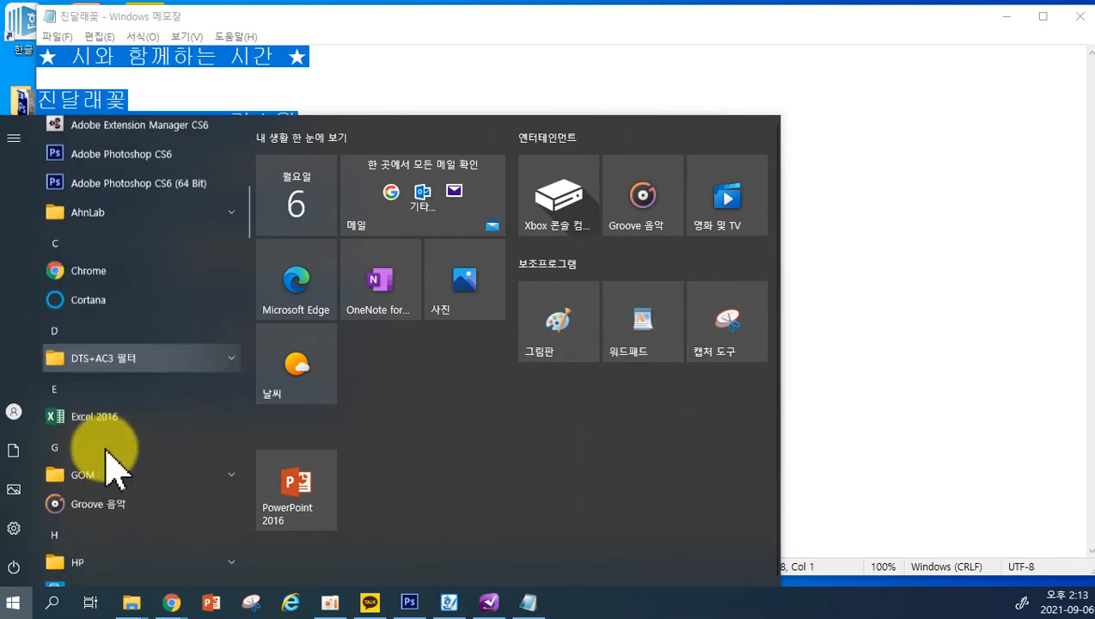
pyautogui.scroll(-3, 108, 477)
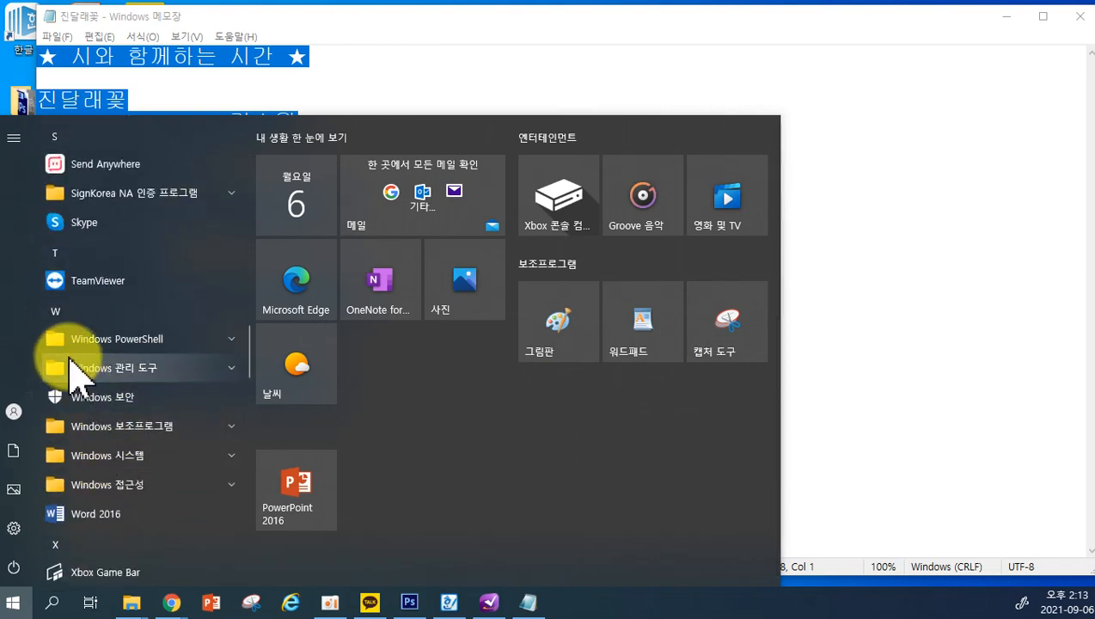
pyautogui.click(95, 428)
pyautogui.scroll(-3, 91, 439)
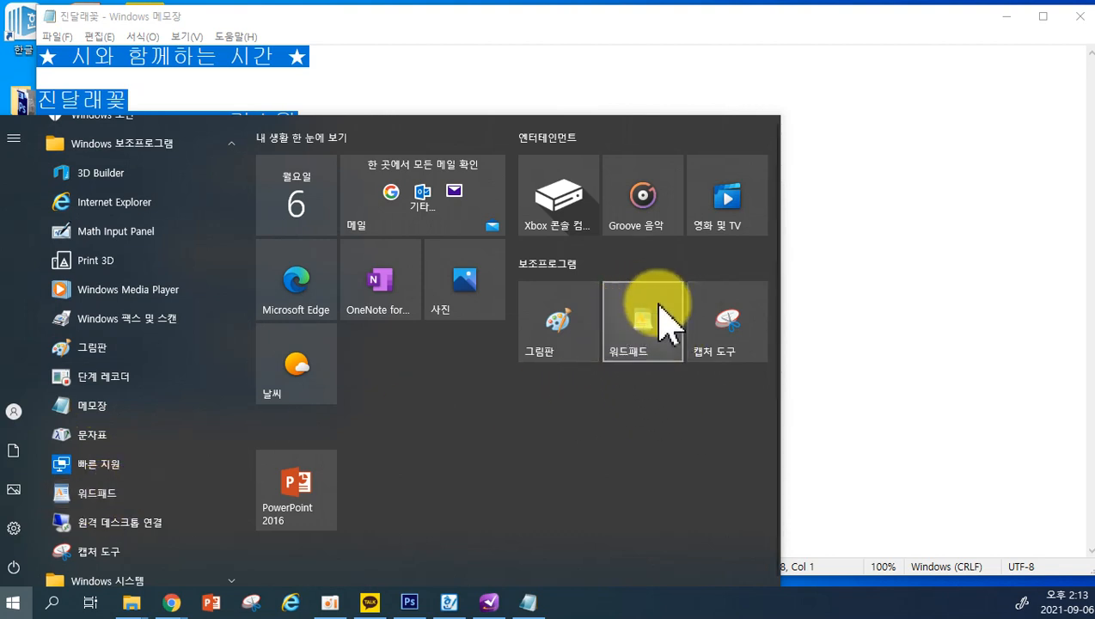
pyautogui.click(656, 348)
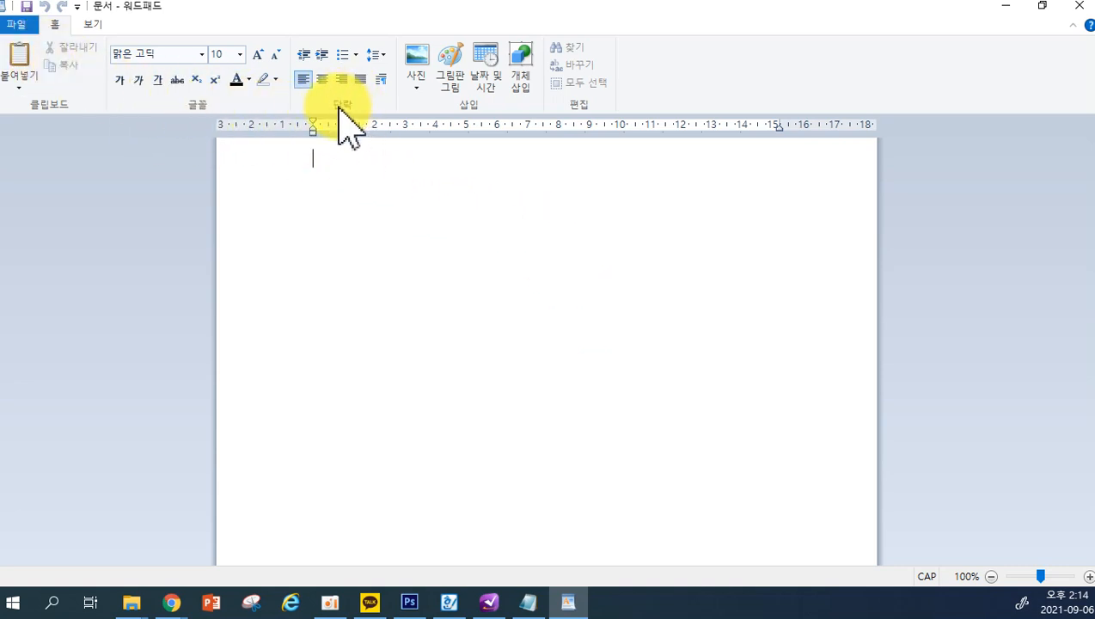
# Step: Turn off the 10pt spacing after paragraphs and paste the copied poem into the blank document
pyautogui.click(384, 60)
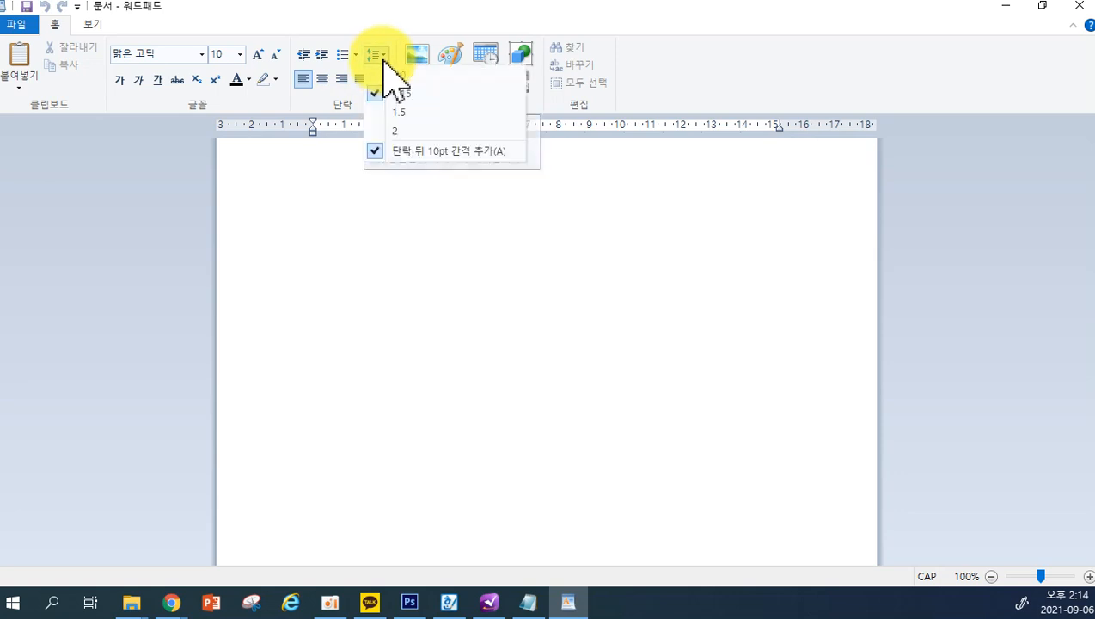
pyautogui.click(371, 152)
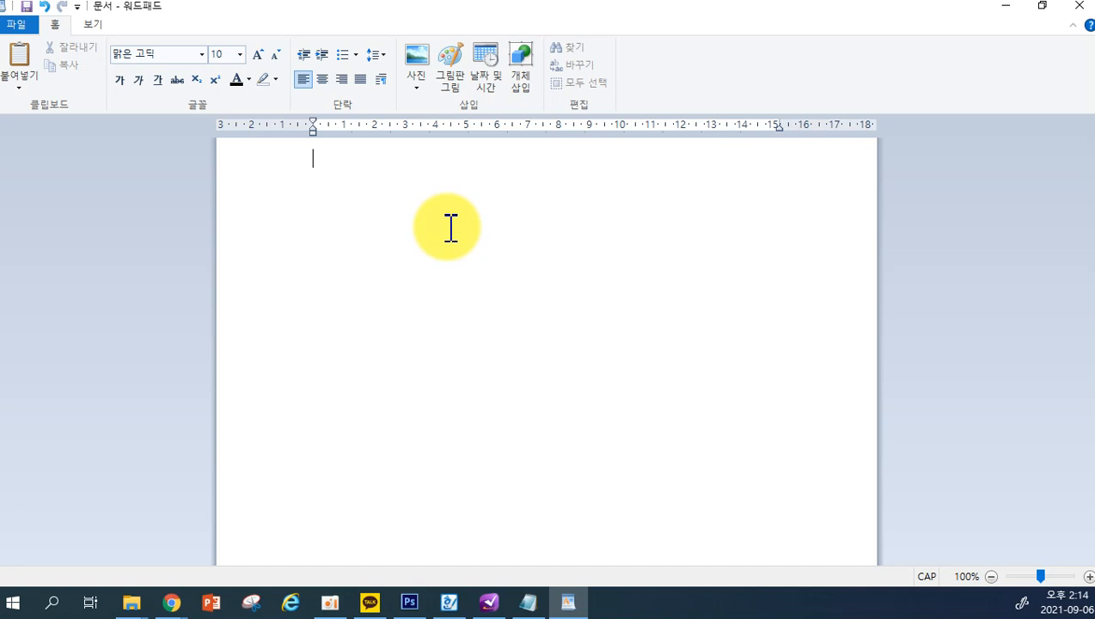
pyautogui.click(20, 73)
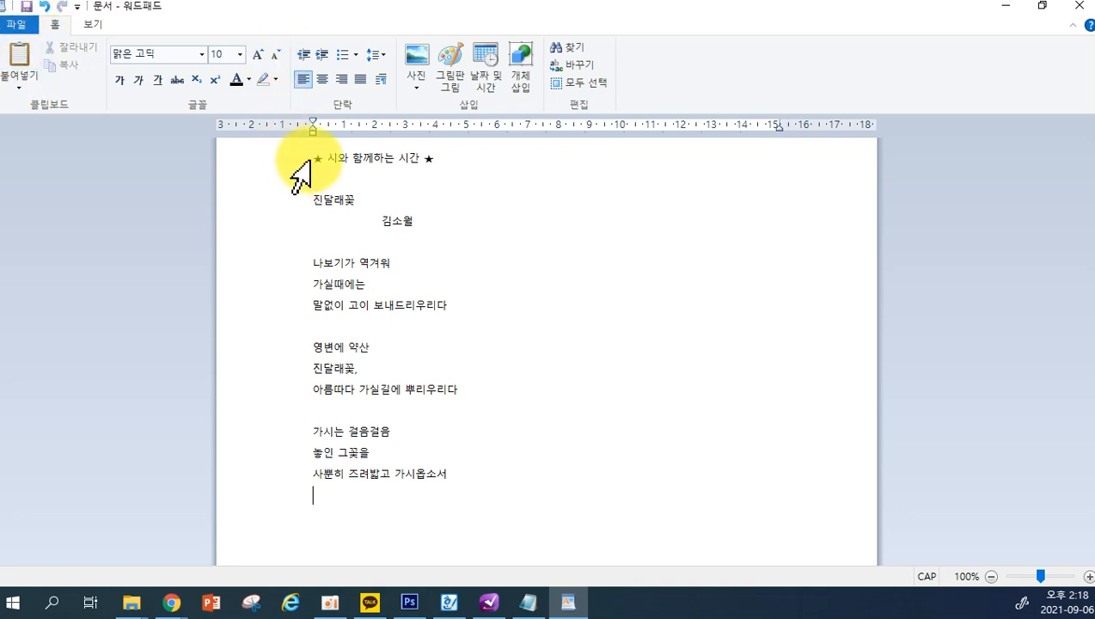
# Step: Set the font of the title line "★ 시와 함께하는 시간 ★" to 휴먼옛체
pyautogui.moveTo(315, 160); pyautogui.dragTo(443, 164)
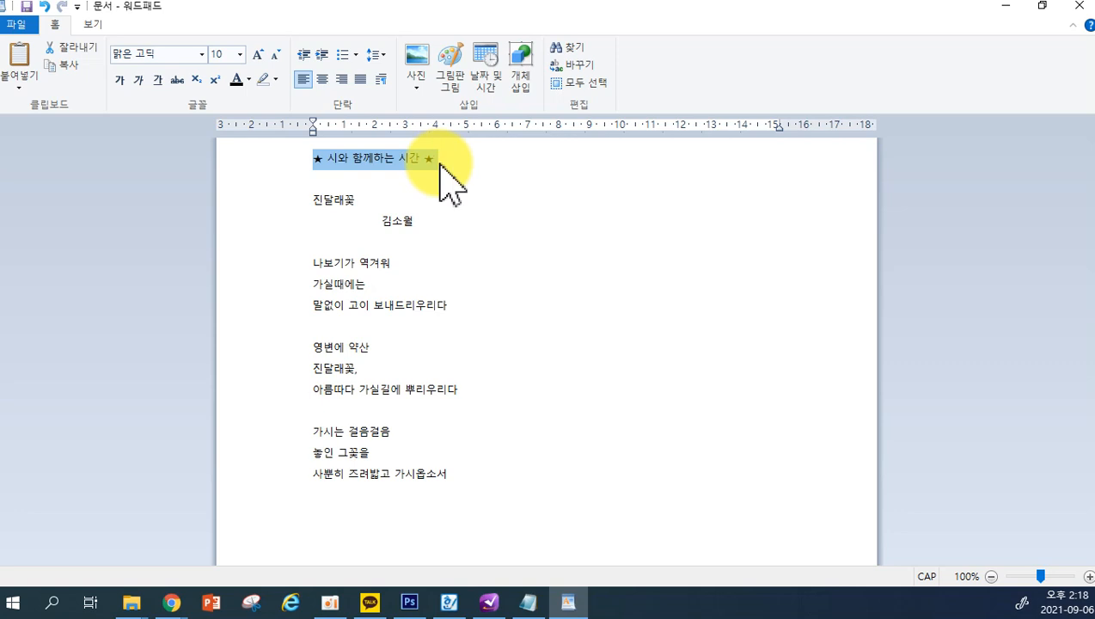
pyautogui.click(403, 178)
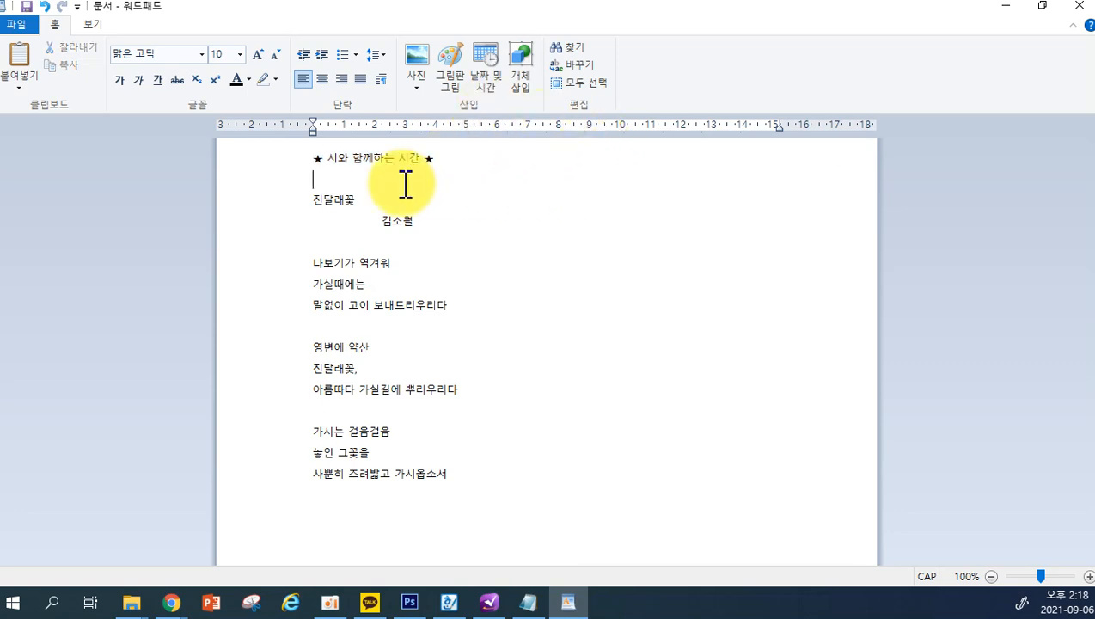
pyautogui.click(316, 159)
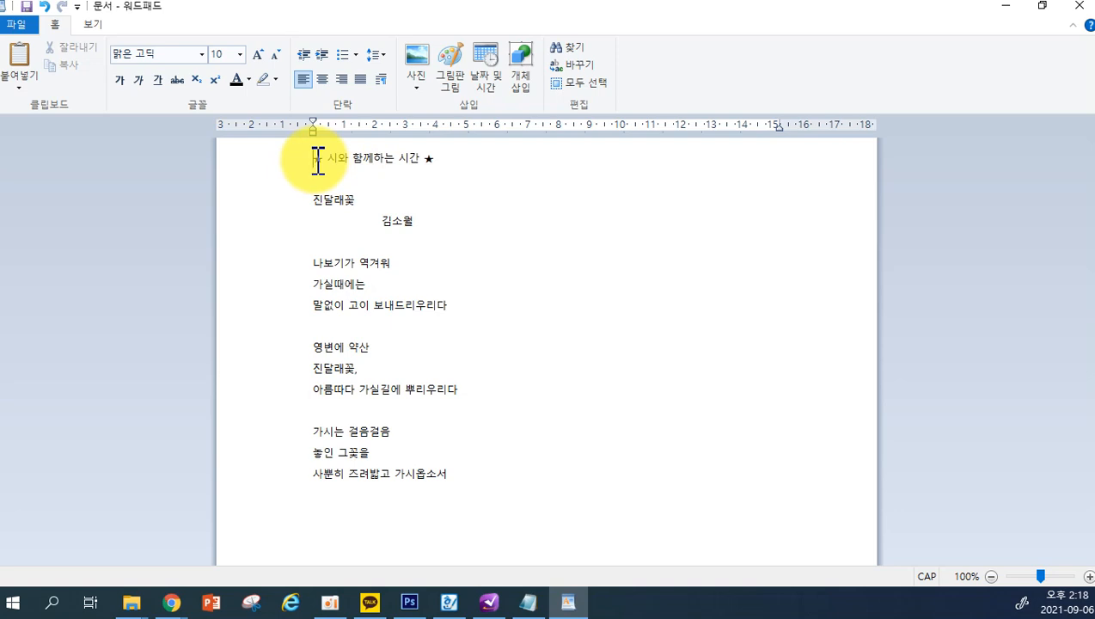
pyautogui.moveTo(318, 160); pyautogui.dragTo(436, 157)
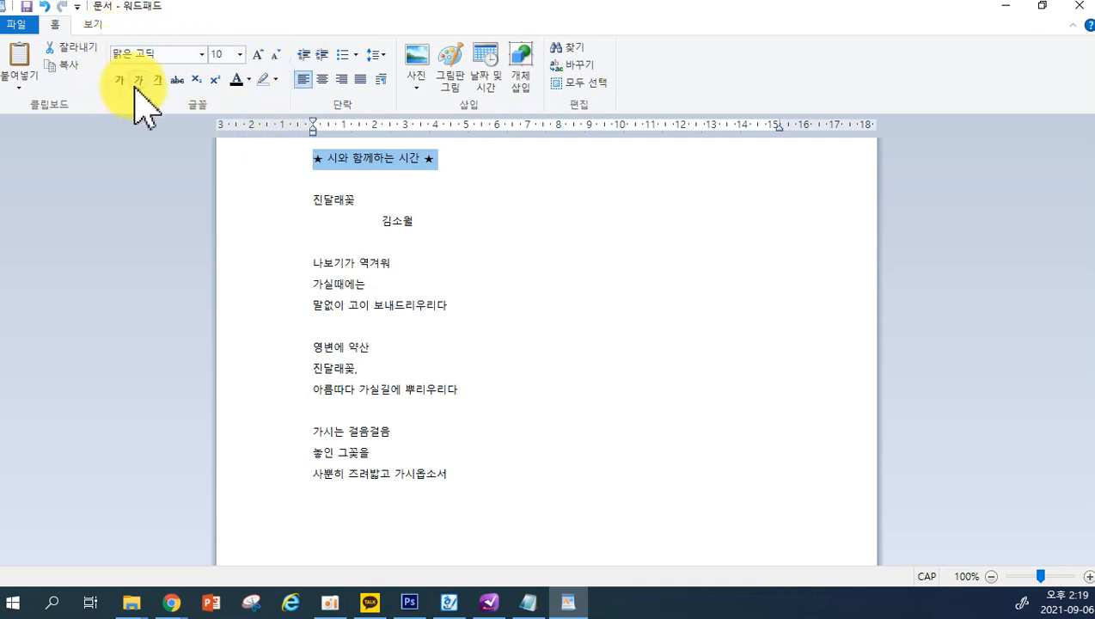
pyautogui.click(202, 55)
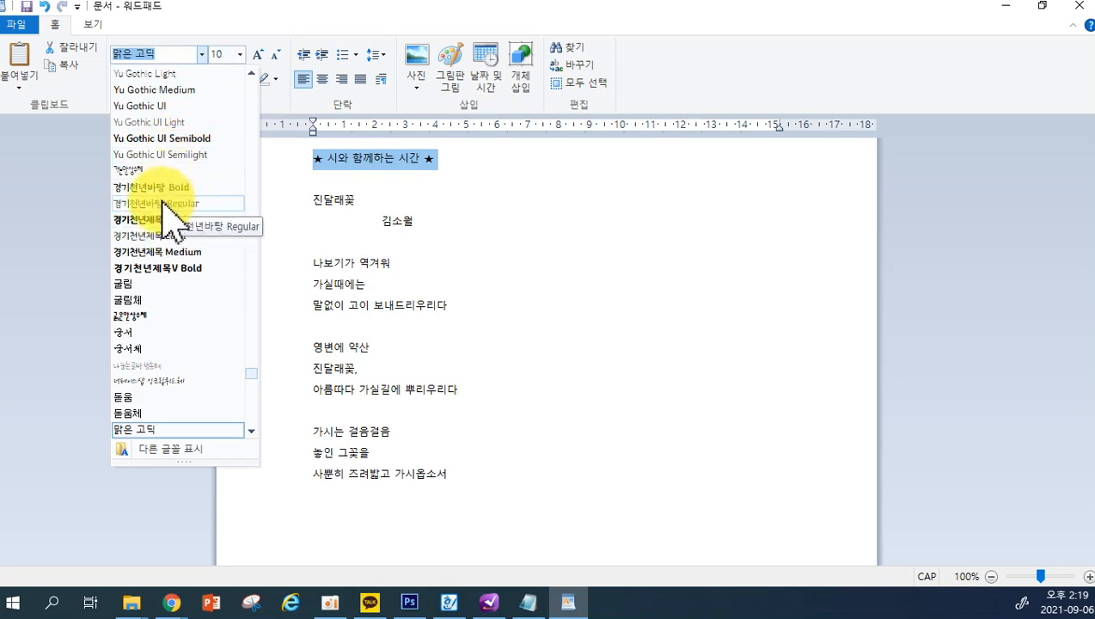
pyautogui.scroll(-6, 166, 222)
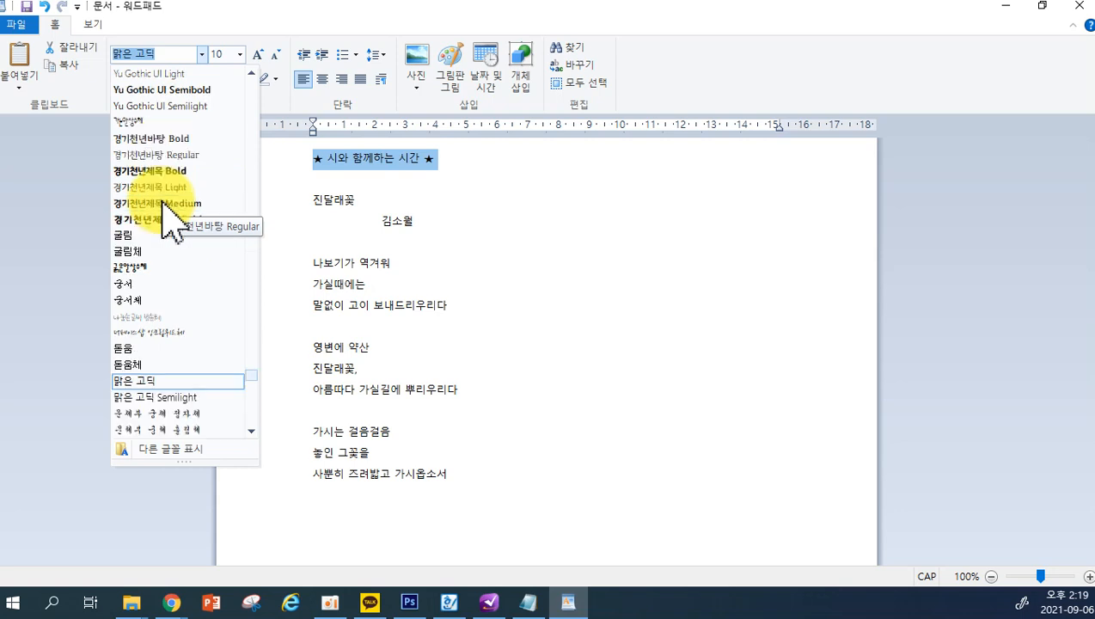
pyautogui.scroll(-10, 169, 222)
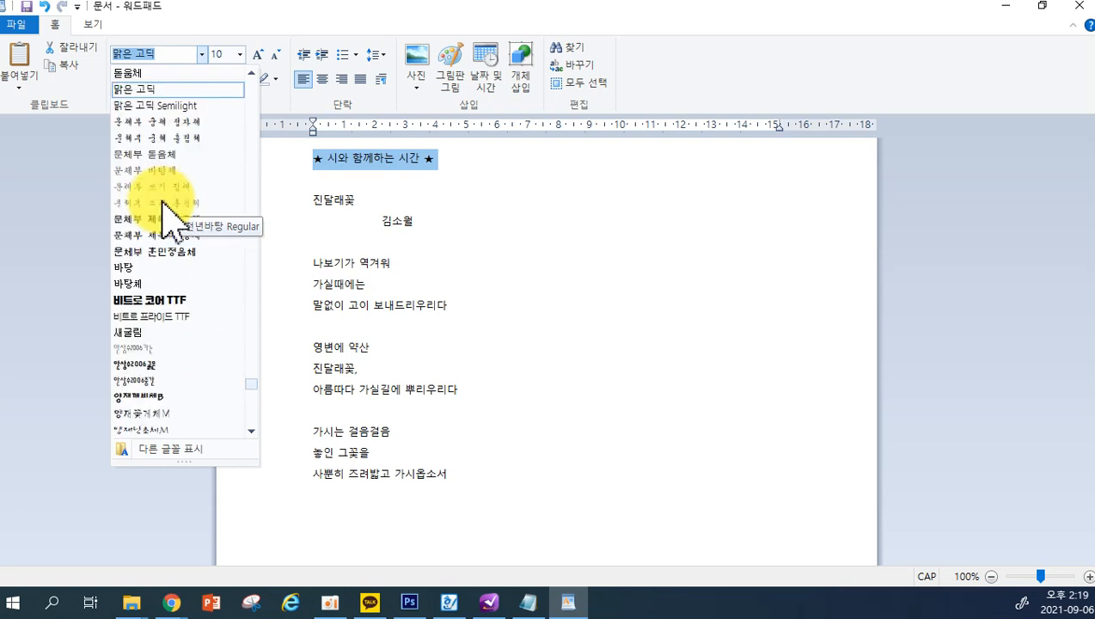
pyautogui.scroll(-5, 168, 222)
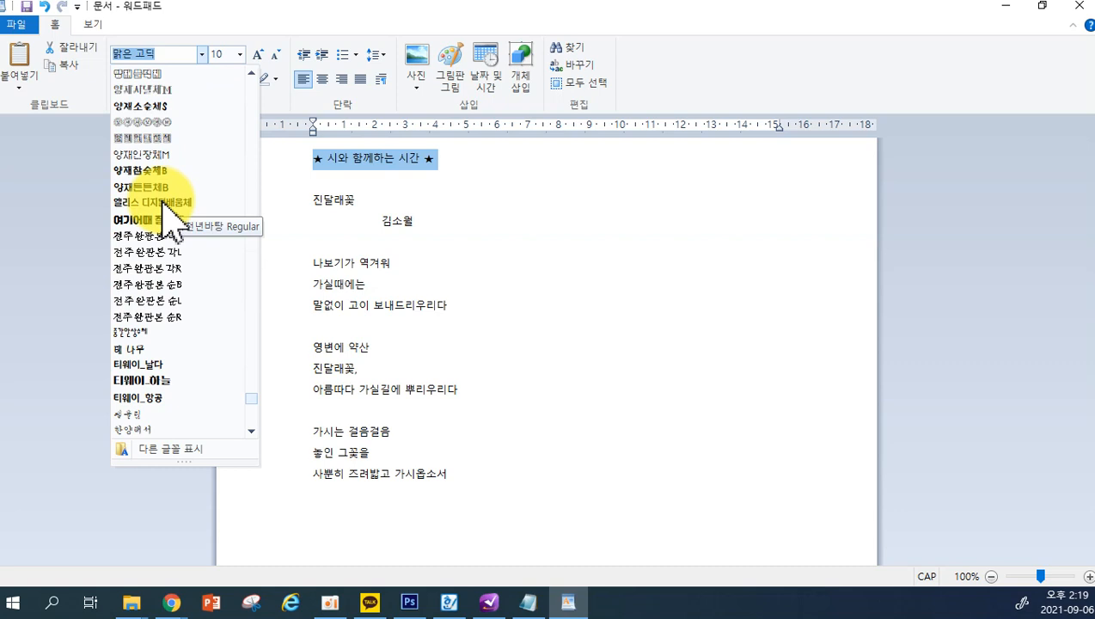
pyautogui.scroll(-8, 169, 222)
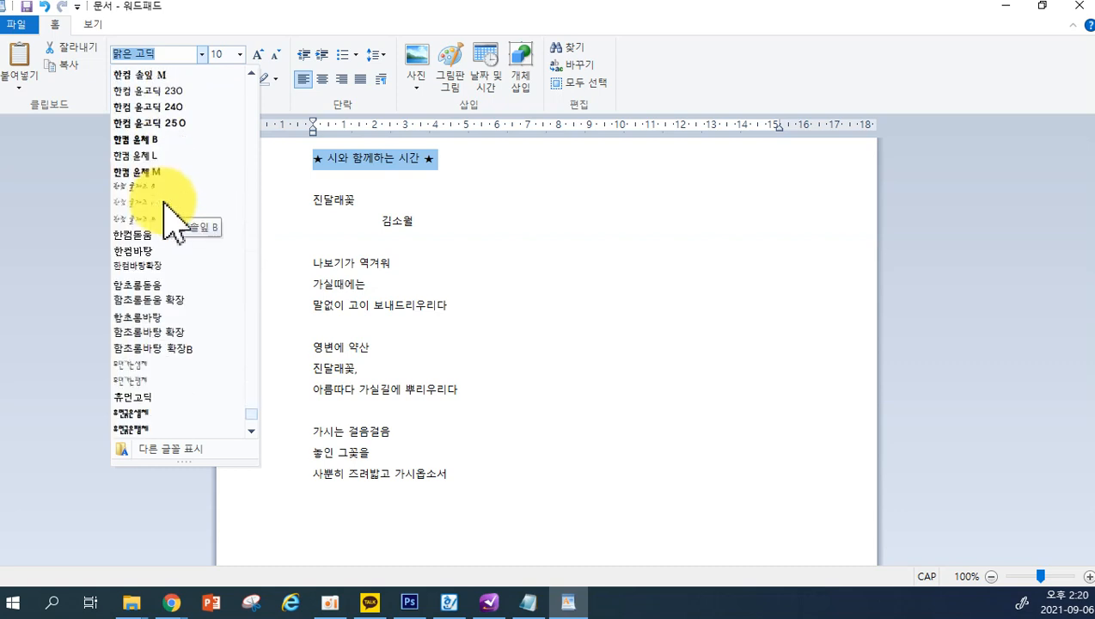
pyautogui.scroll(-3, 164, 222)
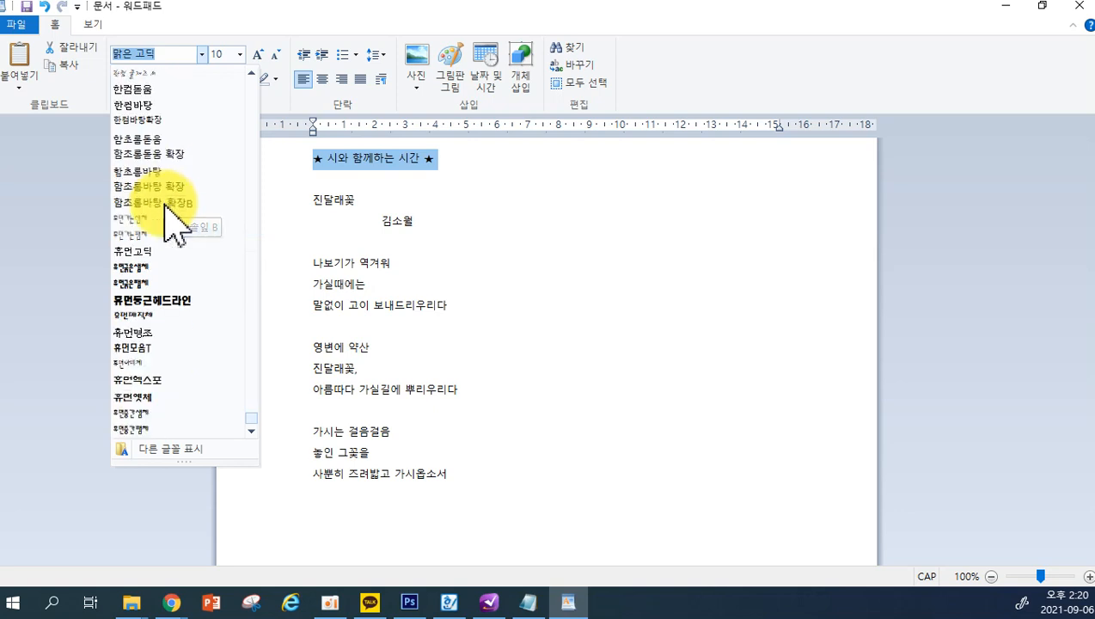
pyautogui.click(143, 398)
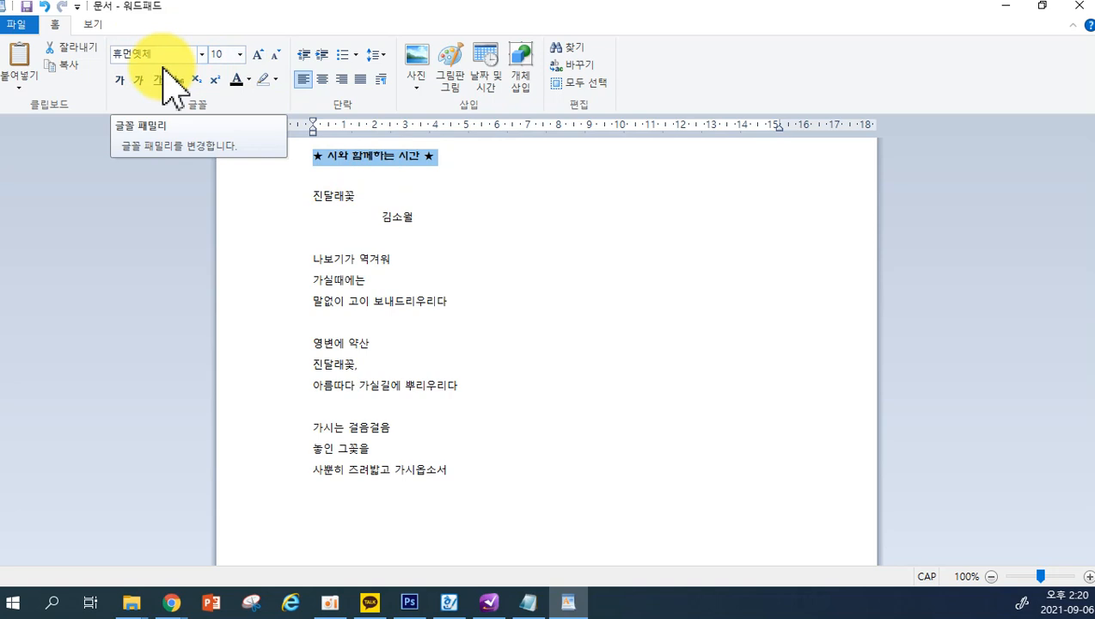
# Step: Set the title line's font size to 20 and its text color to blue
pyautogui.click(239, 55)
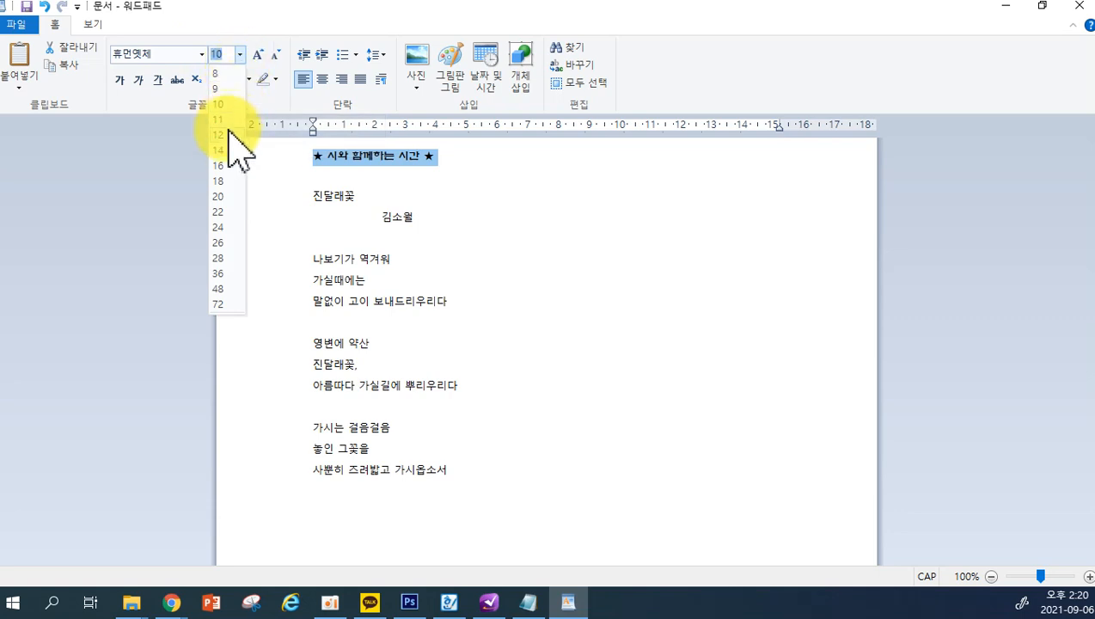
pyautogui.click(219, 196)
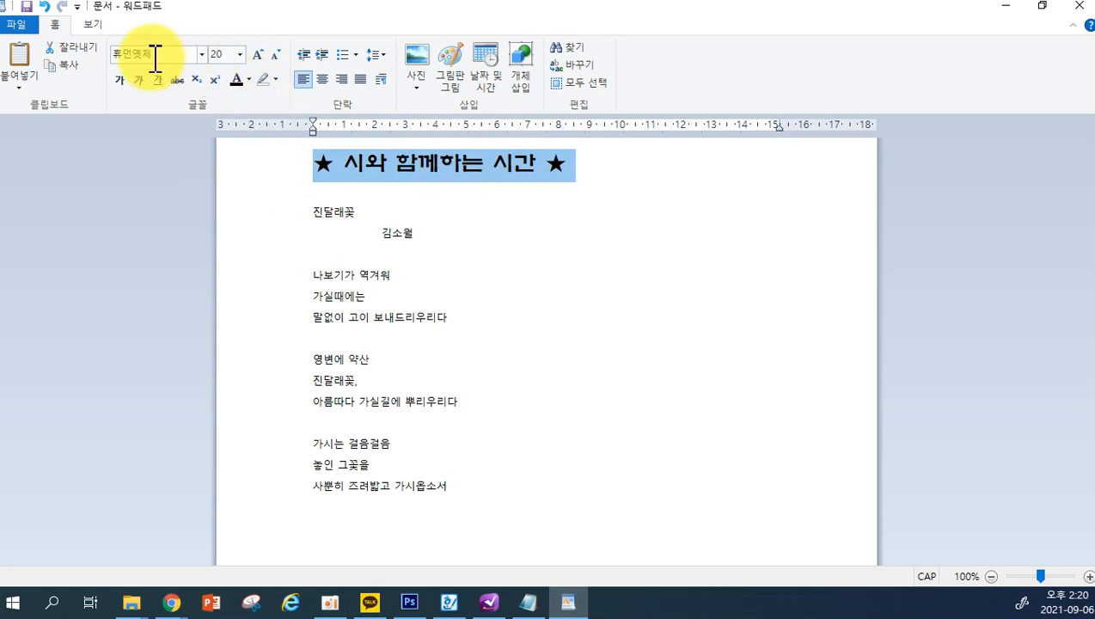
pyautogui.click(249, 80)
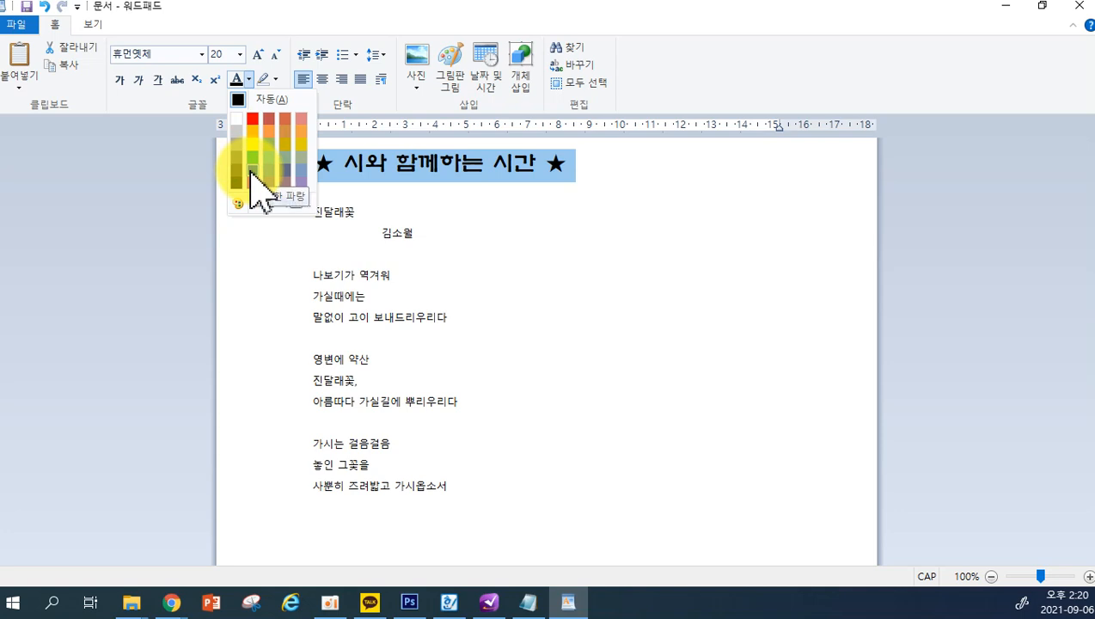
pyautogui.click(251, 174)
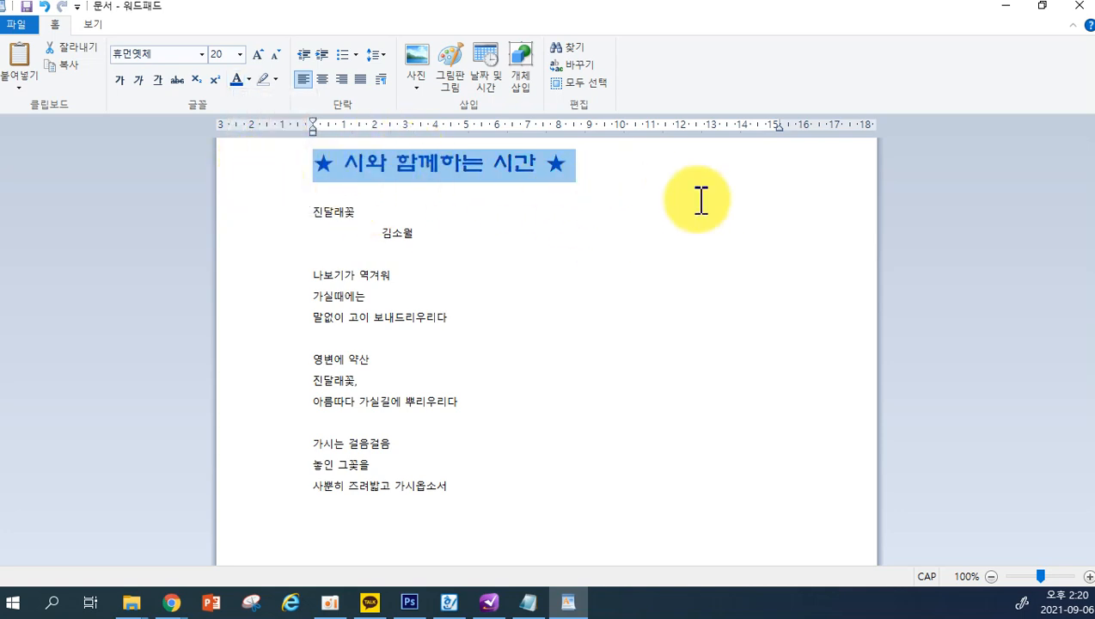
pyautogui.click(631, 188)
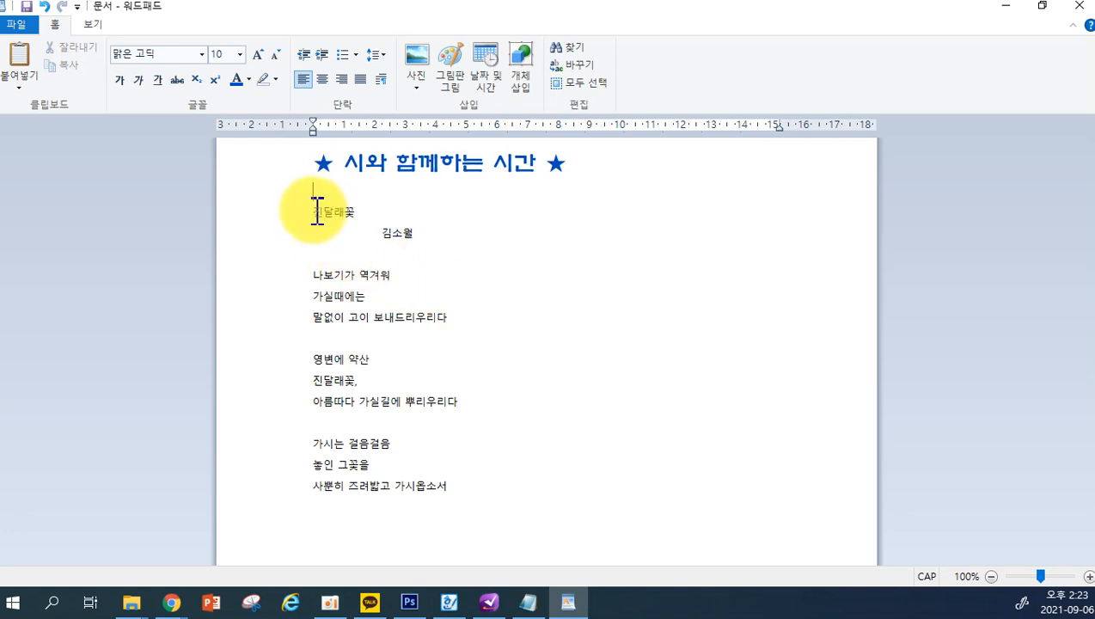
# Step: Set the font of all the text from the poem title 진달래꽃 to the last verse to 휴먼매직체
pyautogui.moveTo(315, 212); pyautogui.dragTo(563, 507)
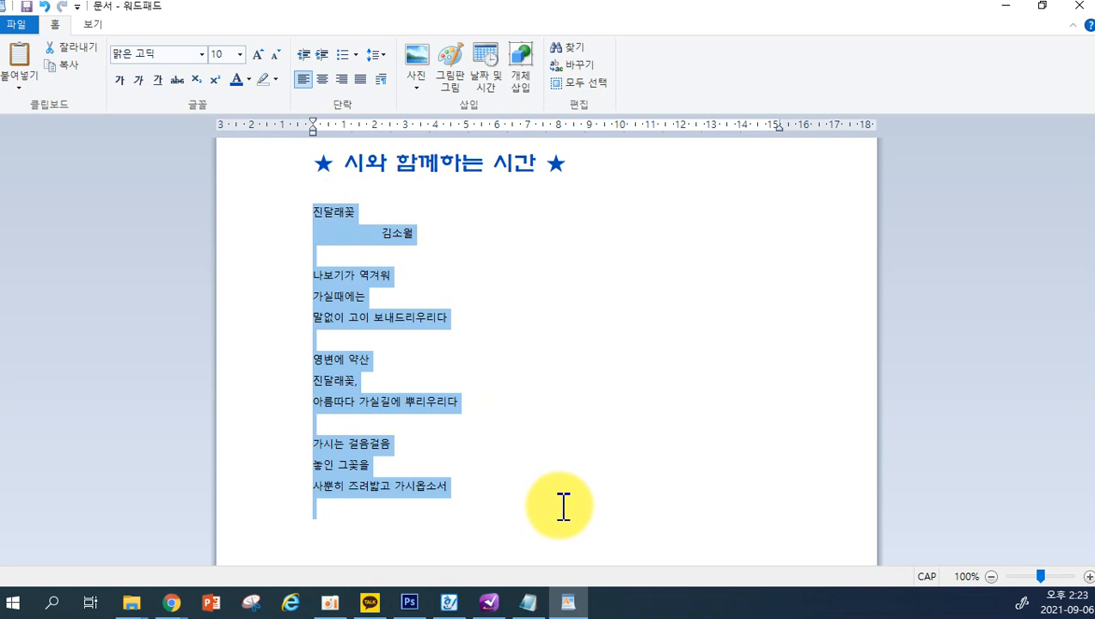
pyautogui.click(559, 424)
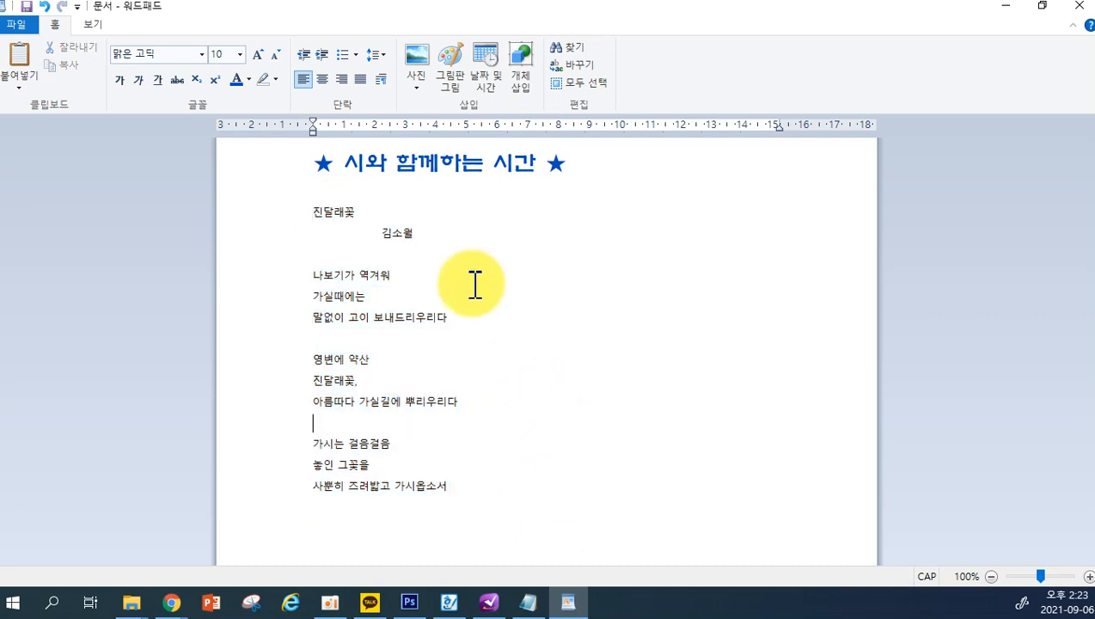
pyautogui.click(315, 210)
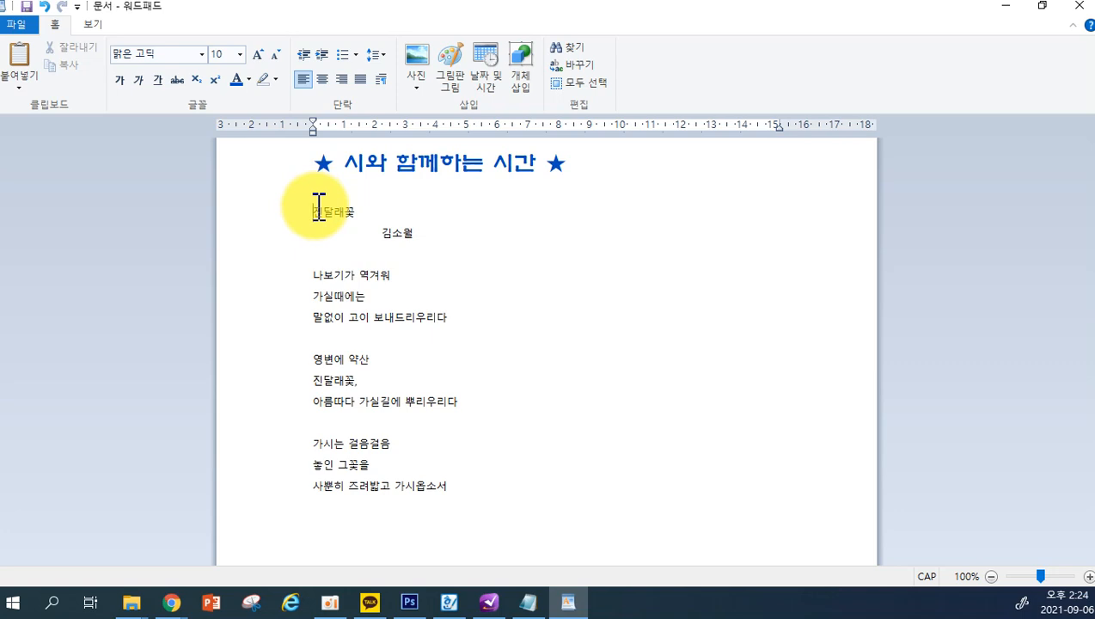
pyautogui.moveTo(318, 208); pyautogui.dragTo(496, 527)
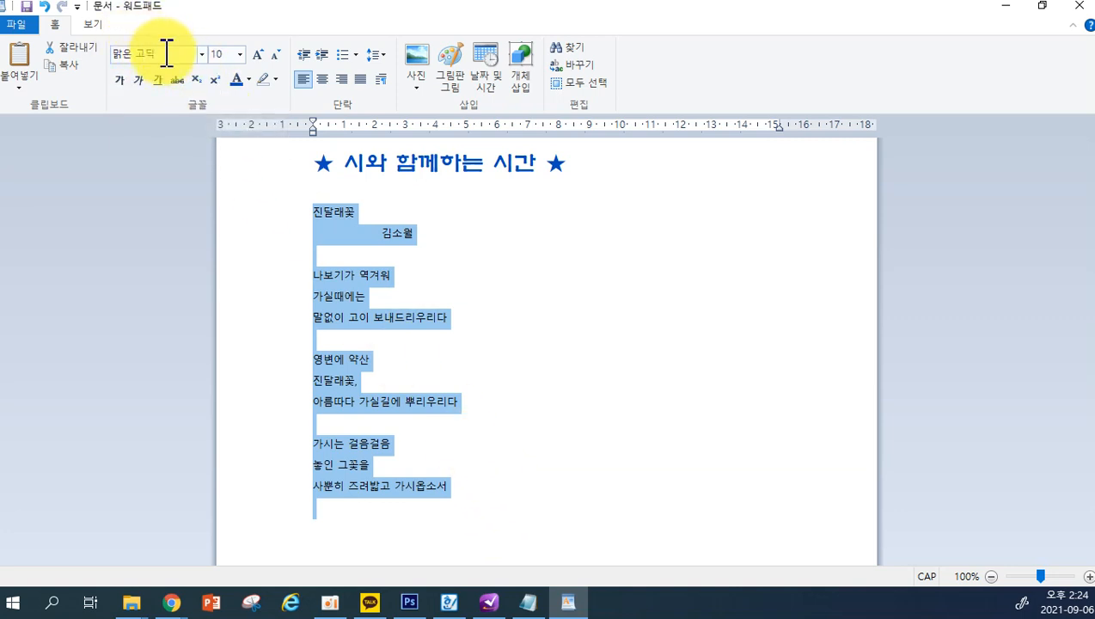
pyautogui.click(201, 54)
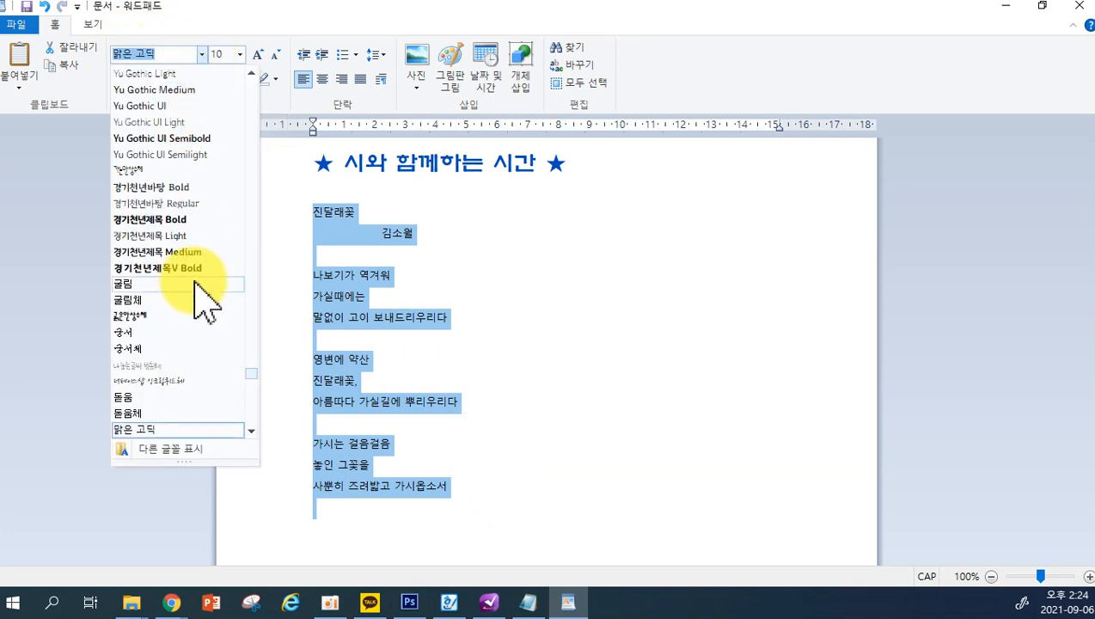
pyautogui.scroll(-4, 198, 292)
pyautogui.scroll(-20, 199, 294)
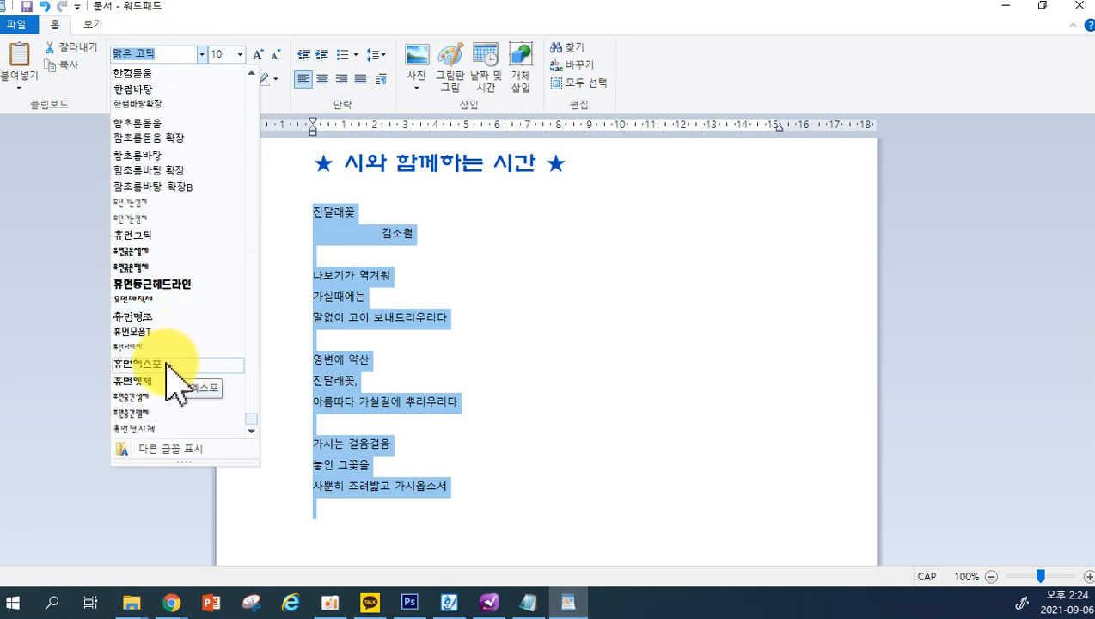
pyautogui.click(140, 299)
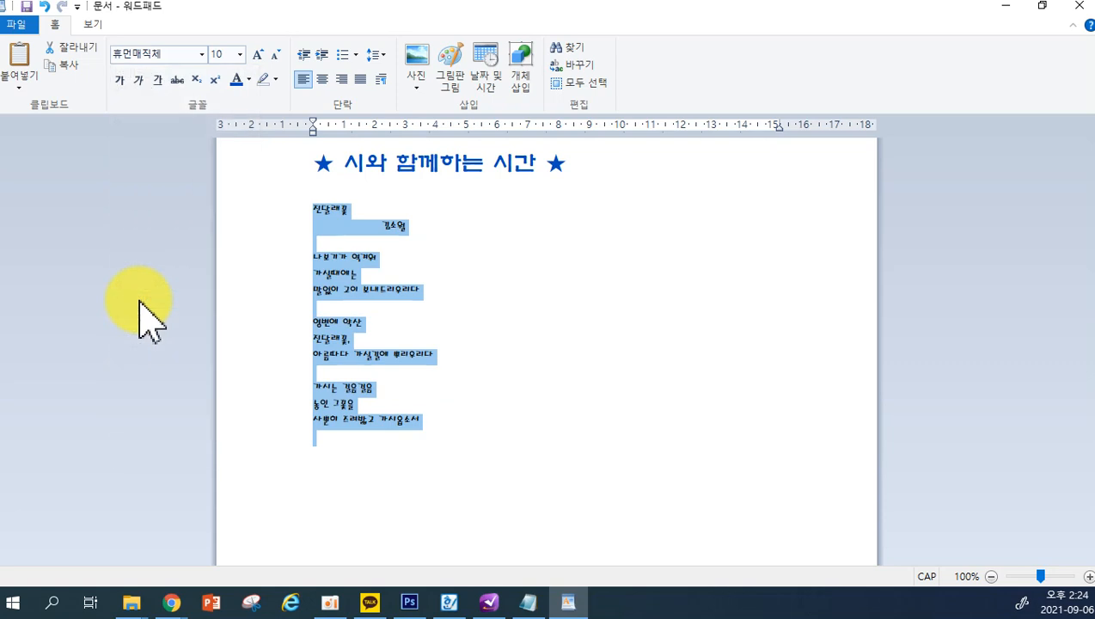
# Step: Set the selected poem text's font size to 14 and its text color to purple
pyautogui.click(241, 54)
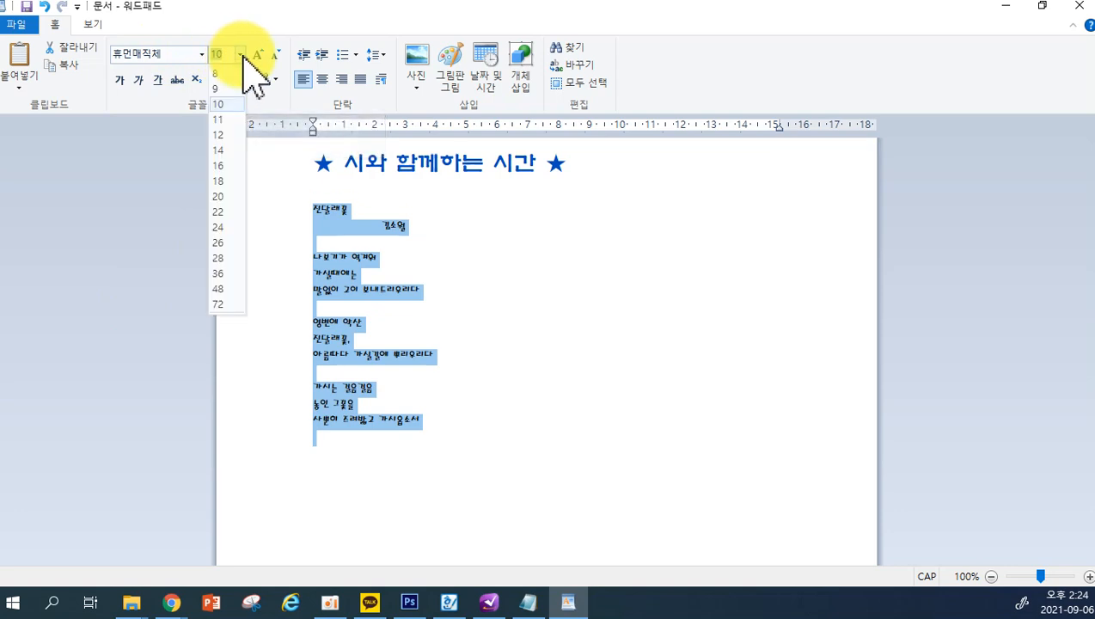
pyautogui.click(217, 154)
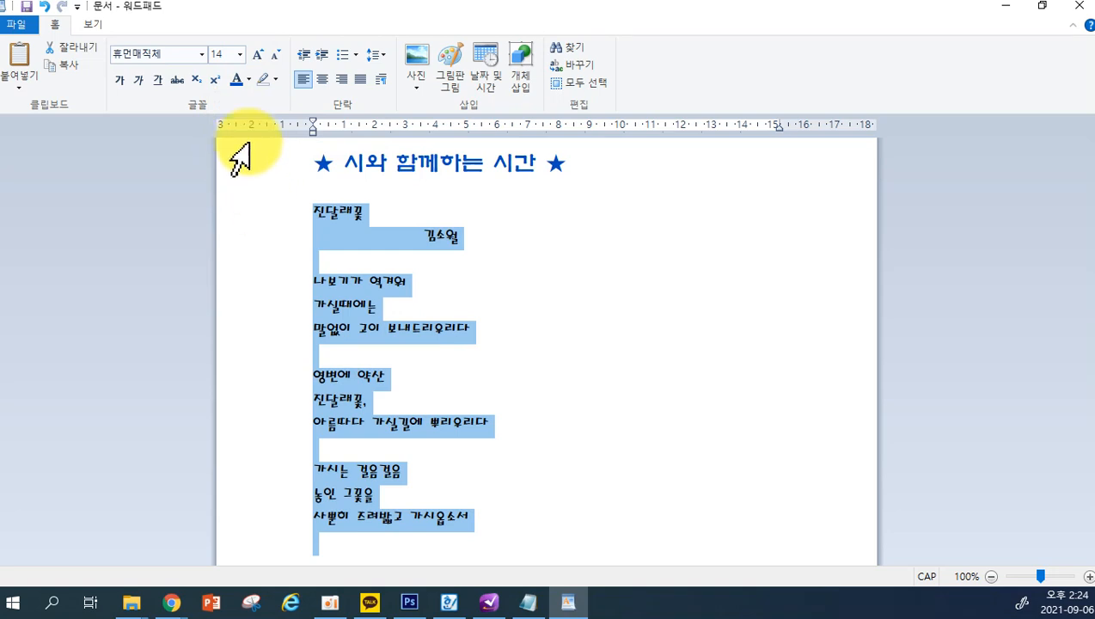
pyautogui.click(248, 80)
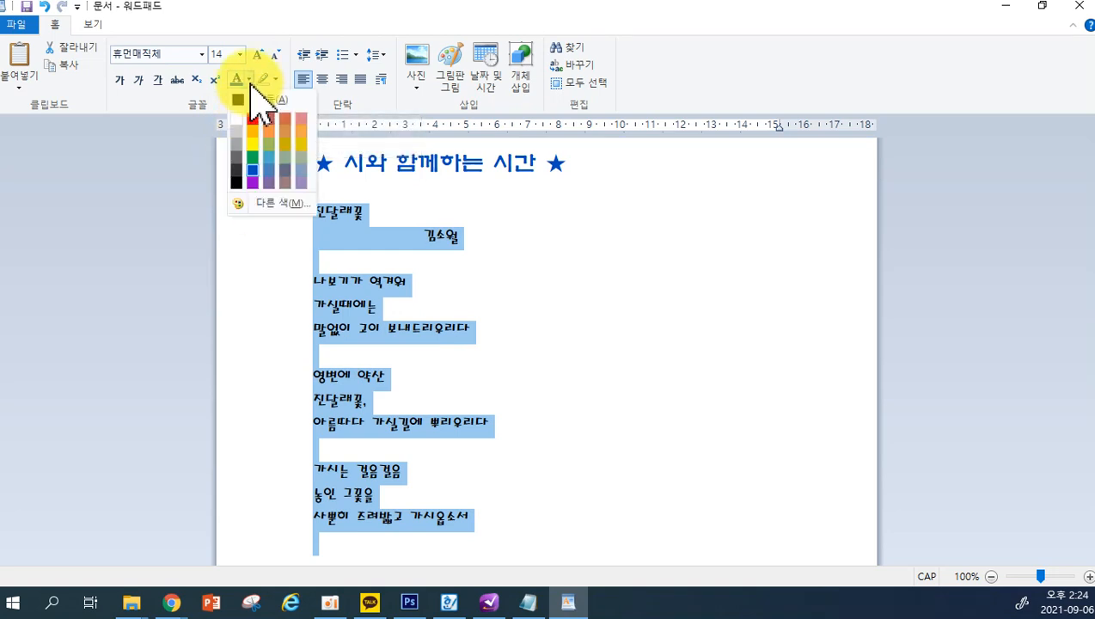
pyautogui.click(251, 183)
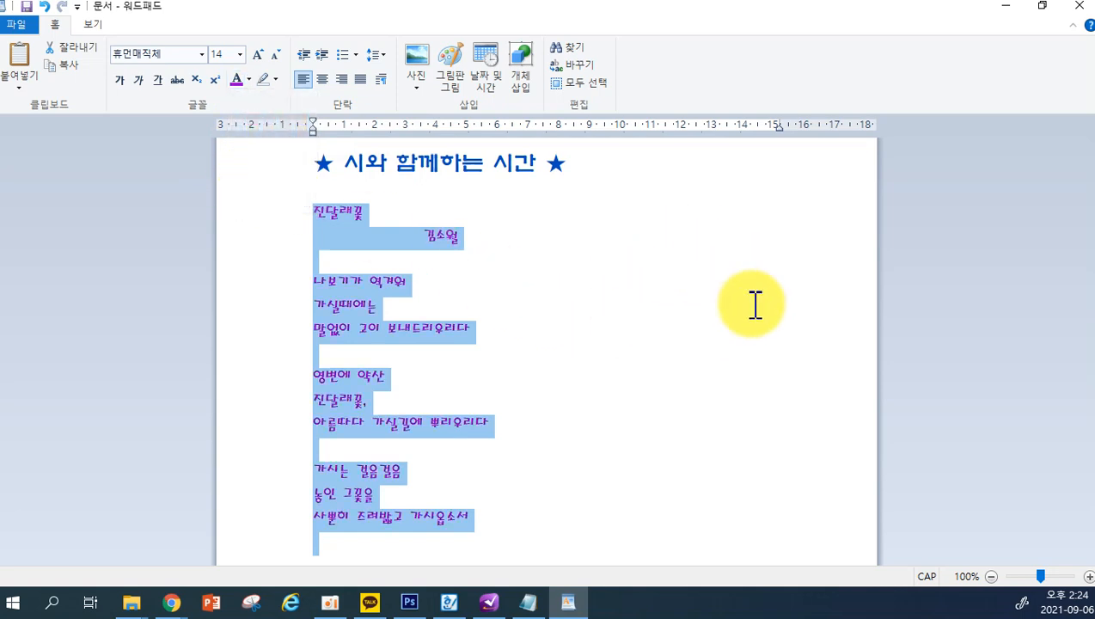
pyautogui.click(680, 336)
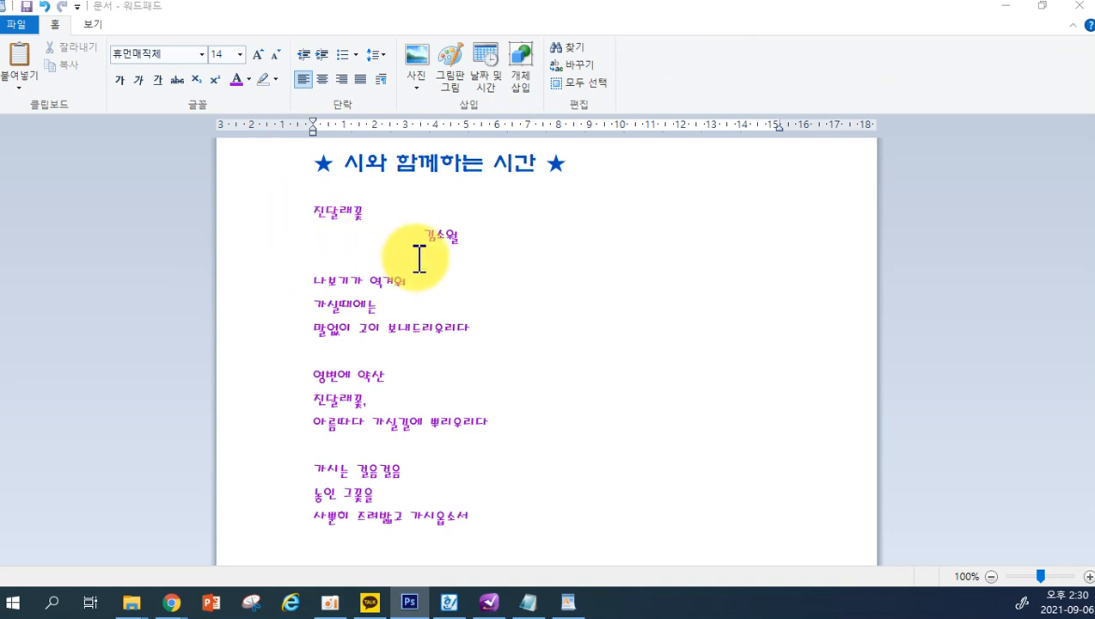
# Step: Center the heading line "★ 시와 함께하는 시간 ★" and the poem title 진달래꽃
pyautogui.click(286, 162)
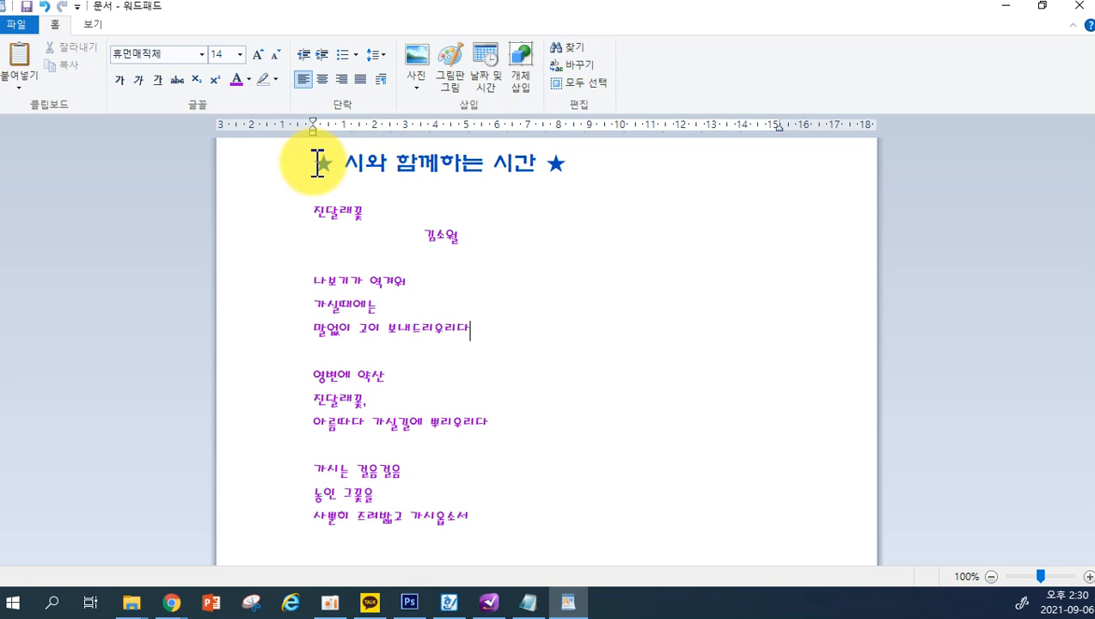
pyautogui.moveTo(312, 163); pyautogui.dragTo(382, 212)
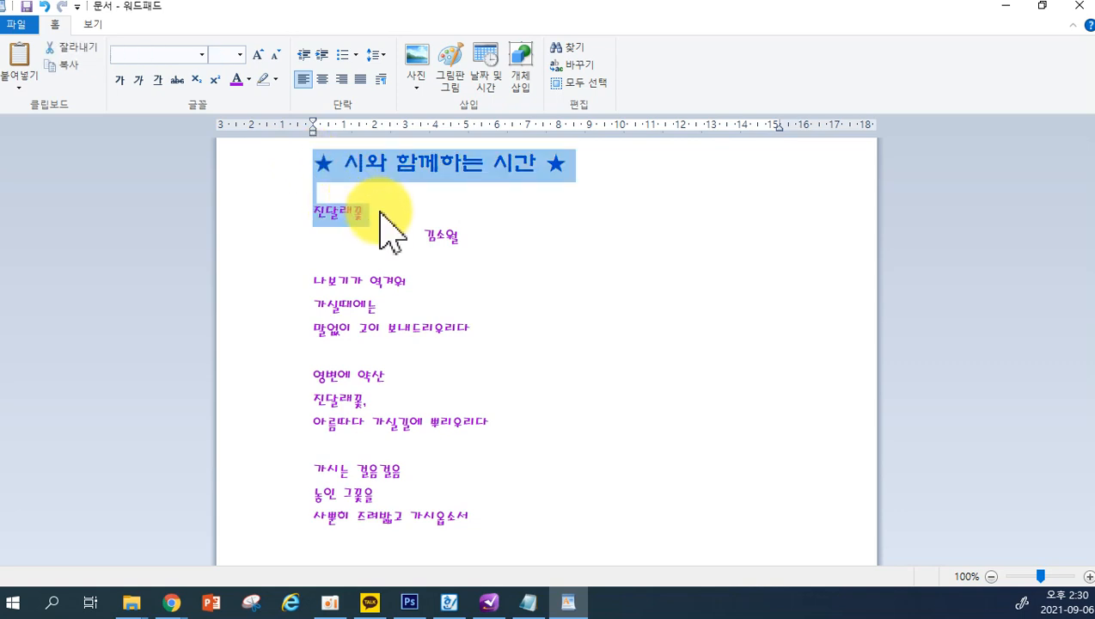
pyautogui.click(321, 83)
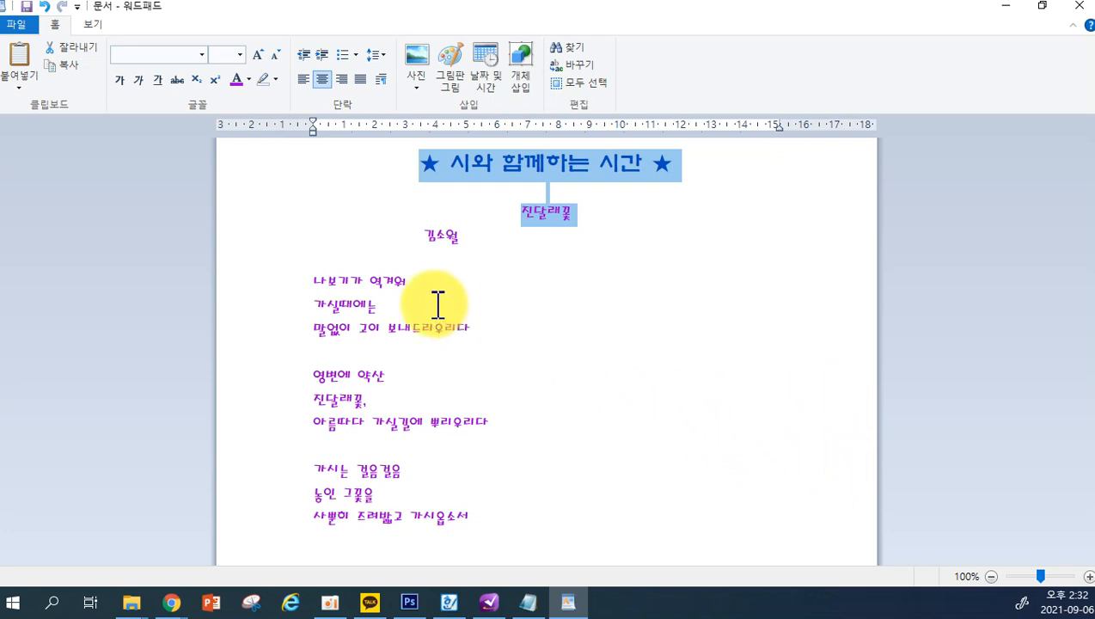
# Step: Set a left indent of 5 cm for all paragraphs from the poet's name down to the last verse
pyautogui.moveTo(291, 245); pyautogui.dragTo(285, 523)
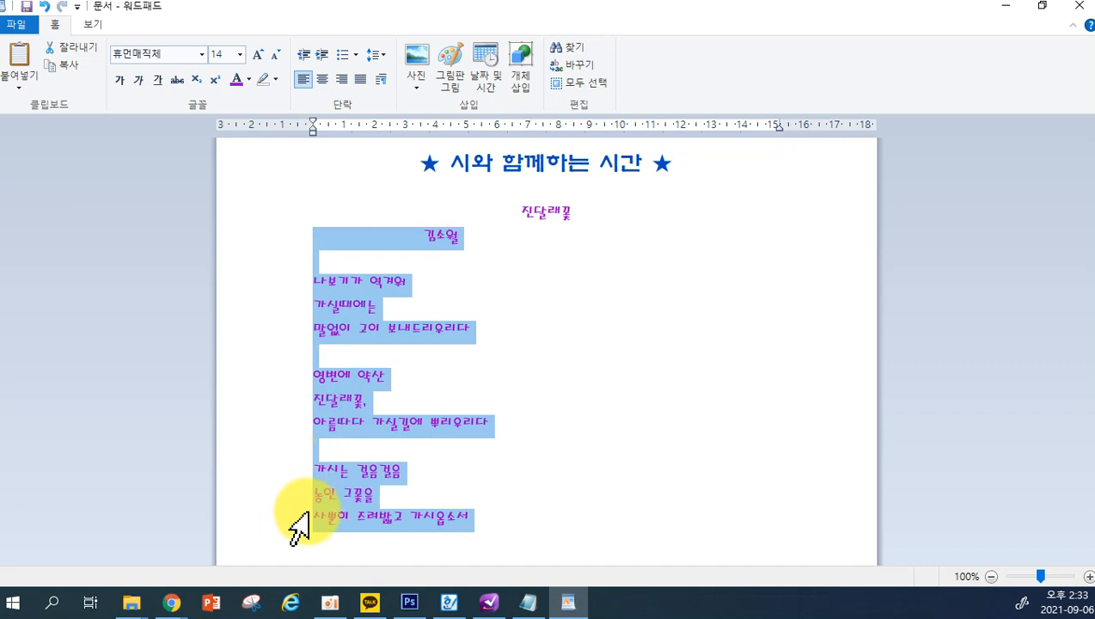
pyautogui.click(453, 346)
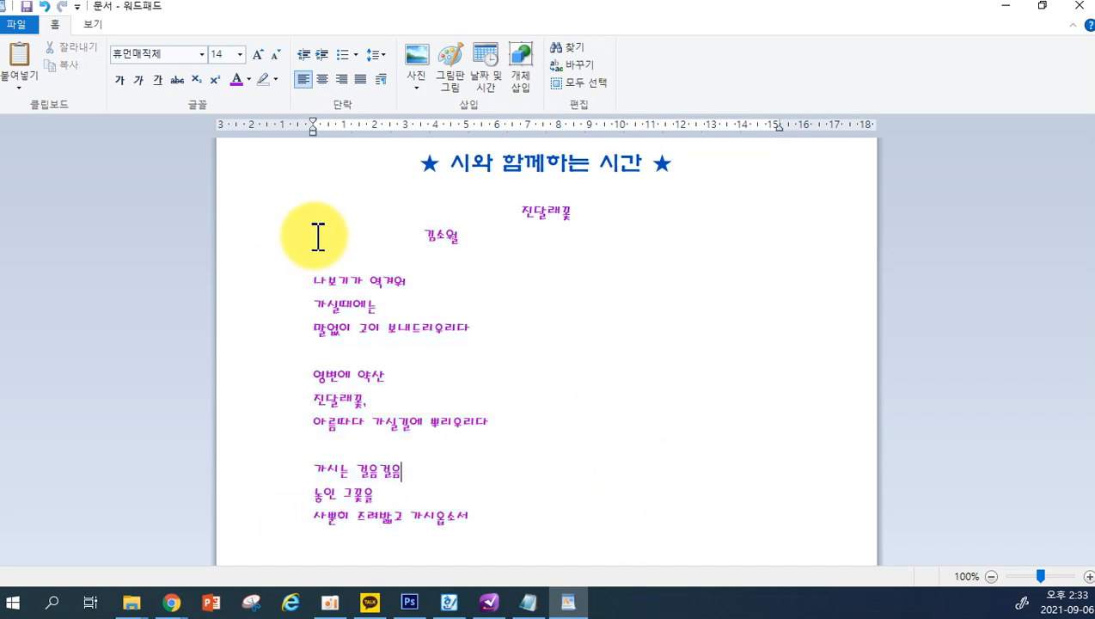
pyautogui.moveTo(318, 236); pyautogui.dragTo(564, 572)
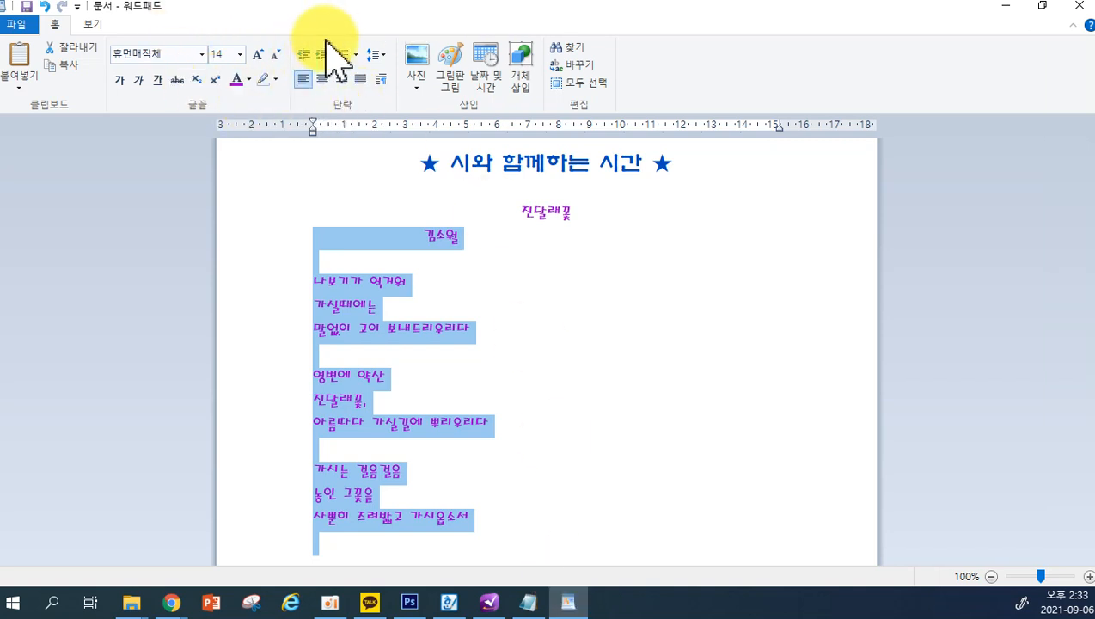
pyautogui.click(381, 84)
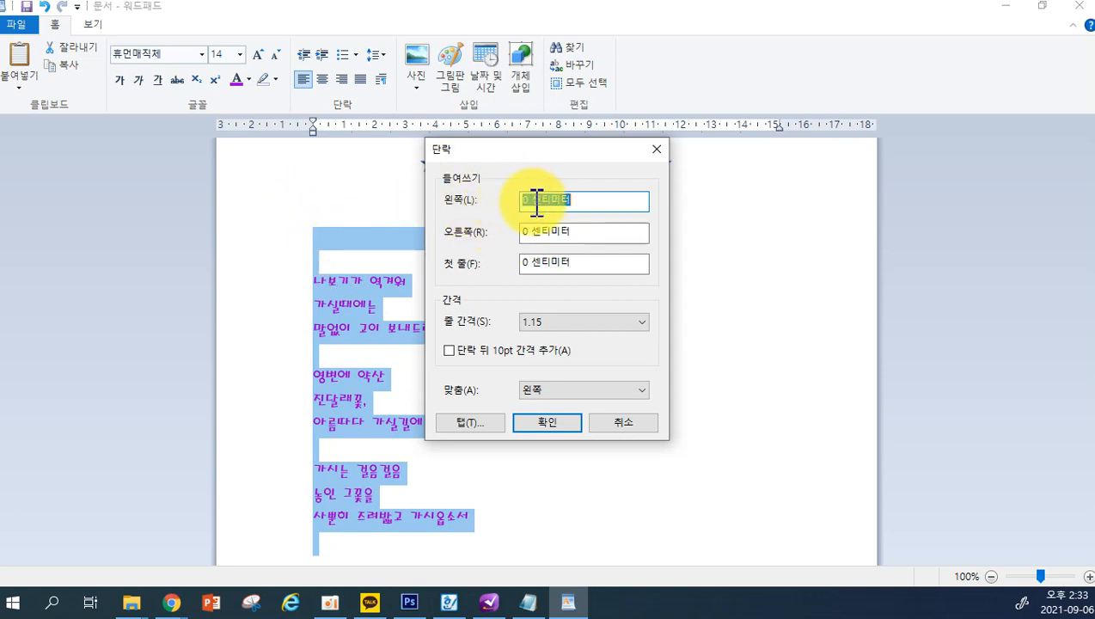
pyautogui.write('5')
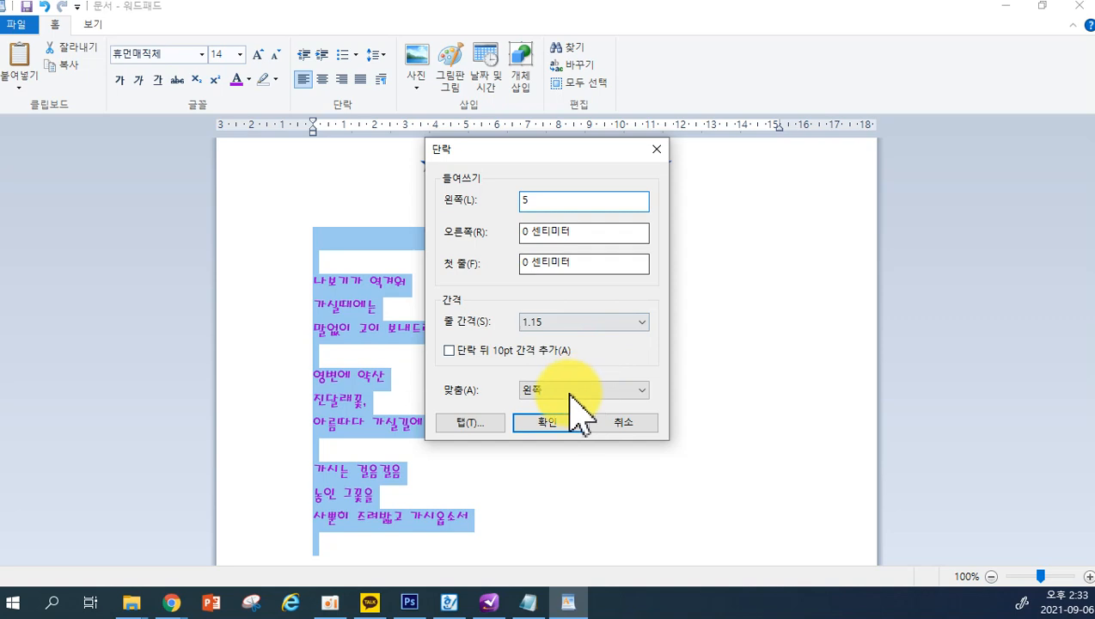
pyautogui.click(547, 424)
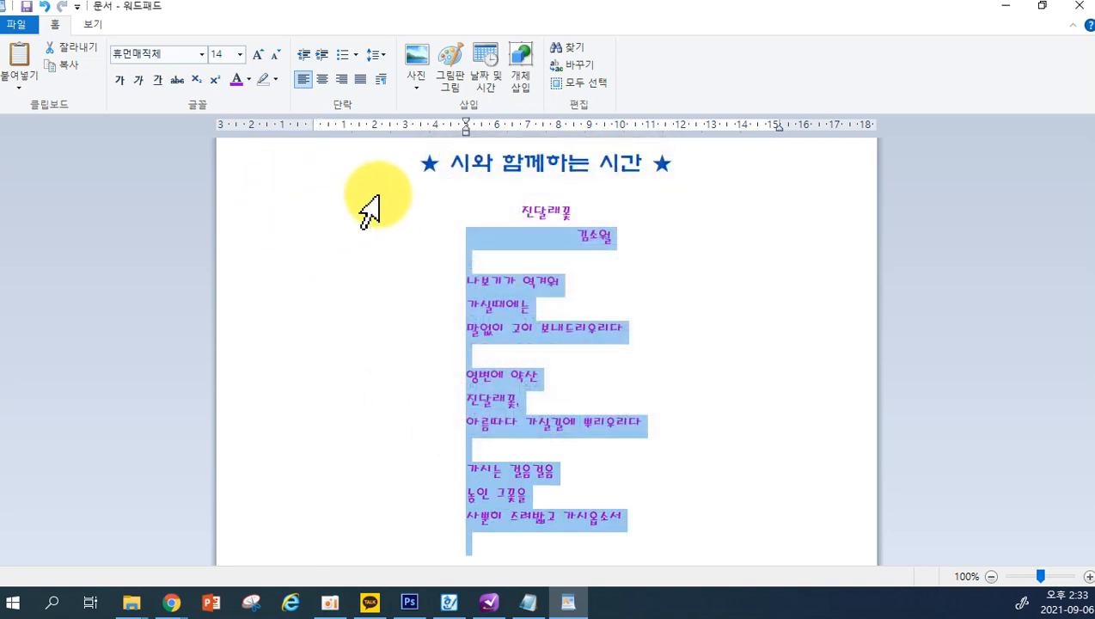
pyautogui.click(717, 314)
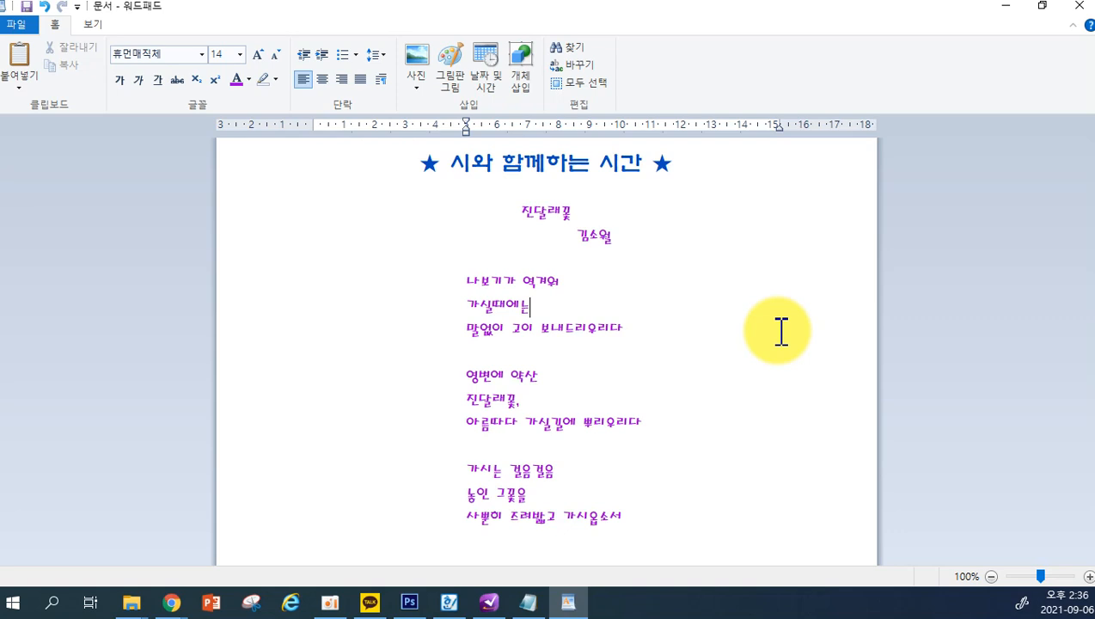
# Step: Start saving the document and choose the personal folder ending in 2 inside 문서 as the location
pyautogui.click(19, 24)
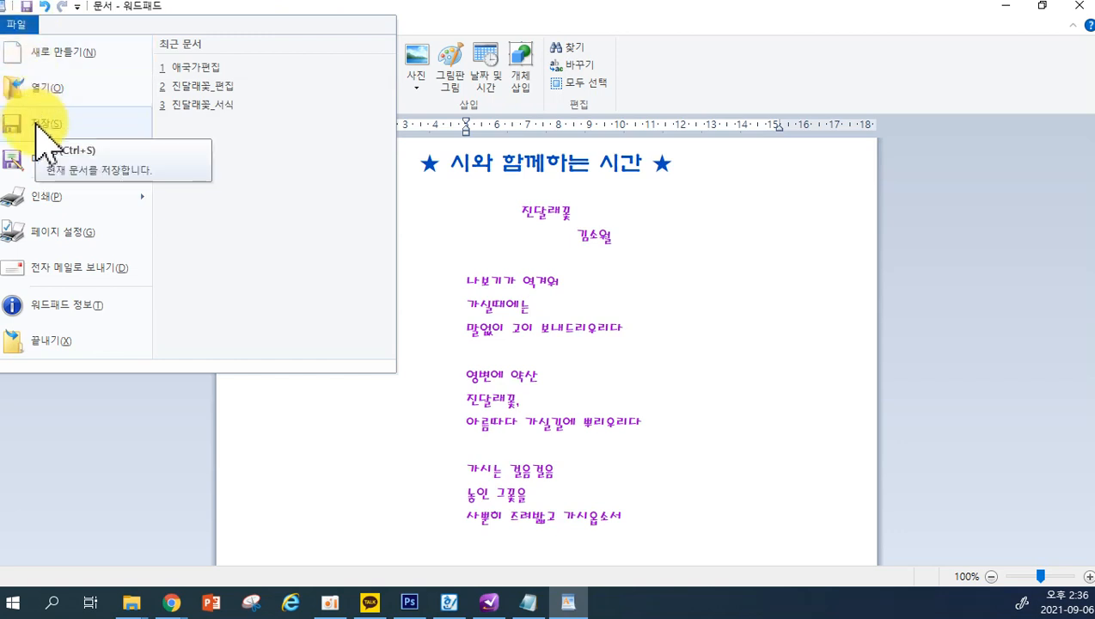
pyautogui.click(37, 125)
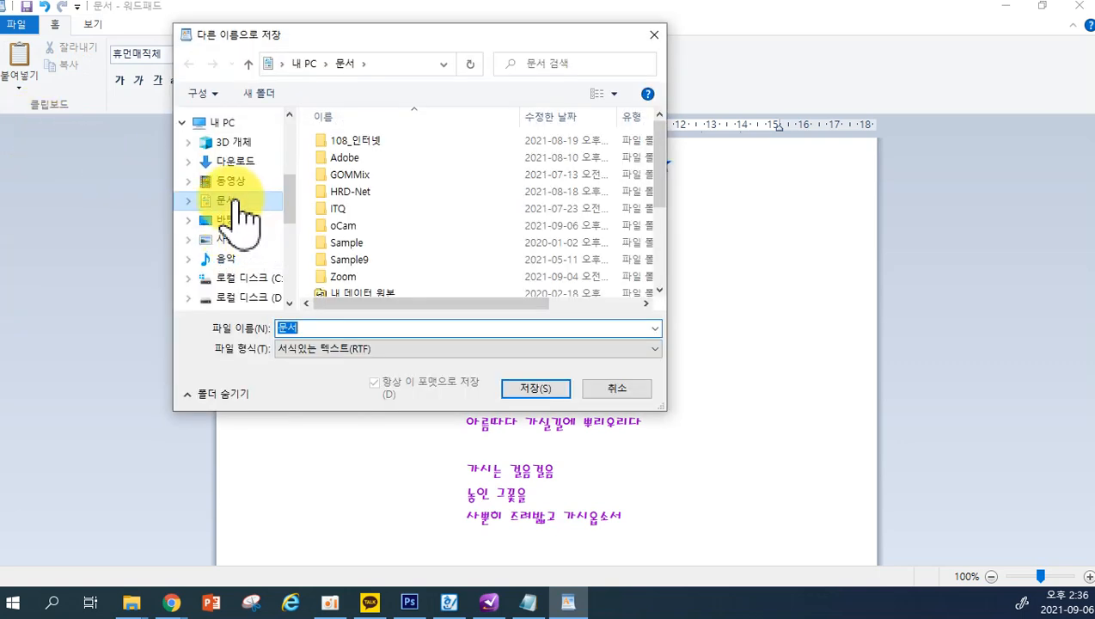
pyautogui.moveTo(666, 194); pyautogui.dragTo(664, 210)
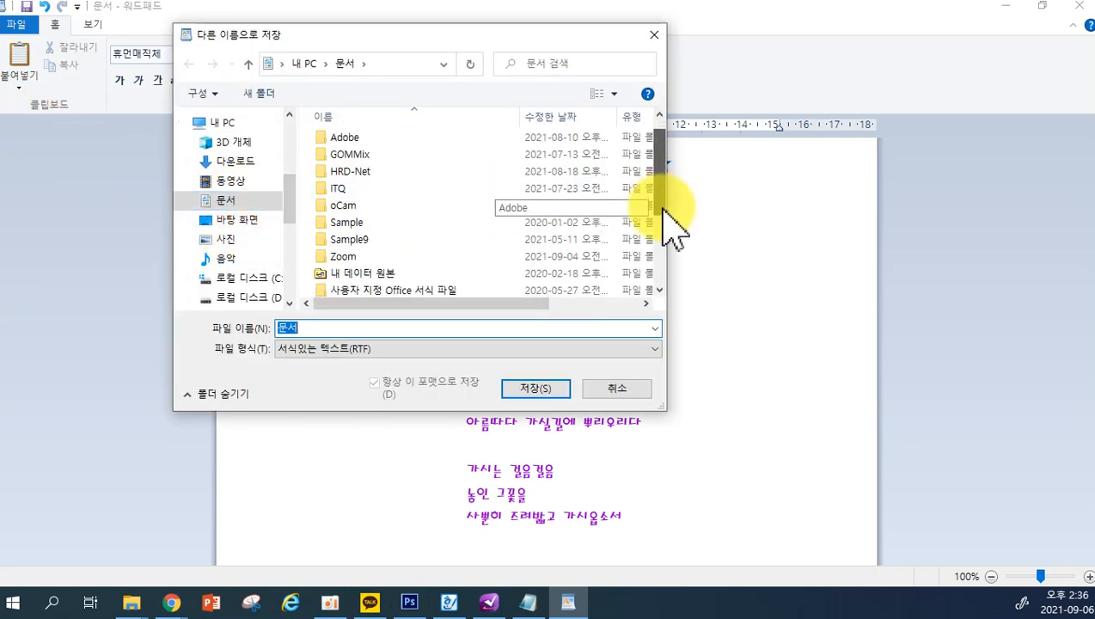
pyautogui.click(237, 201)
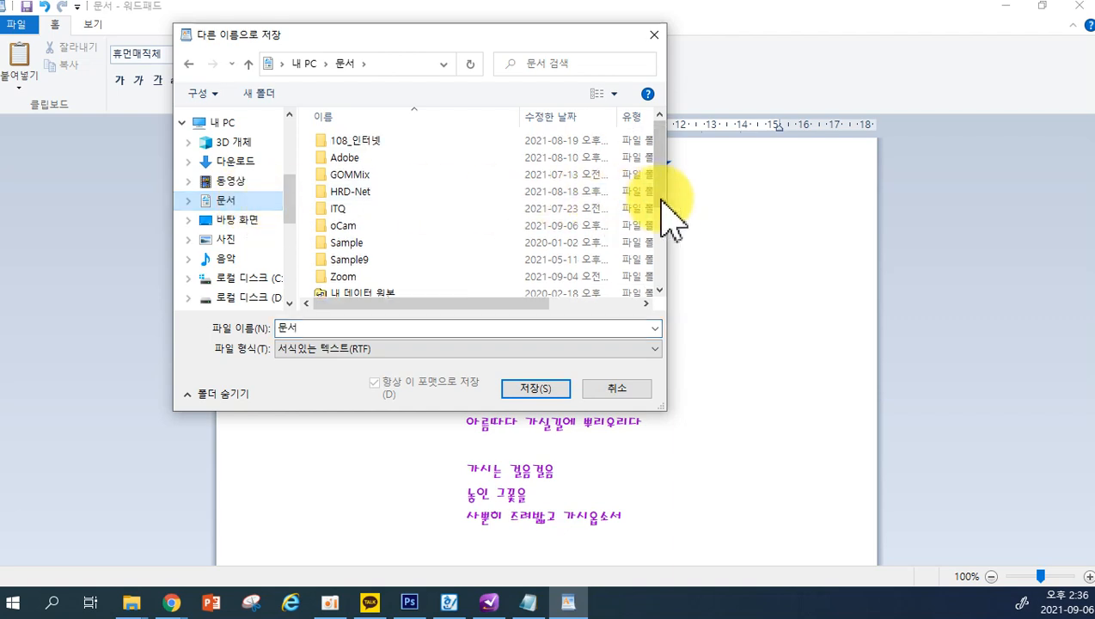
pyautogui.moveTo(657, 190); pyautogui.dragTo(657, 252)
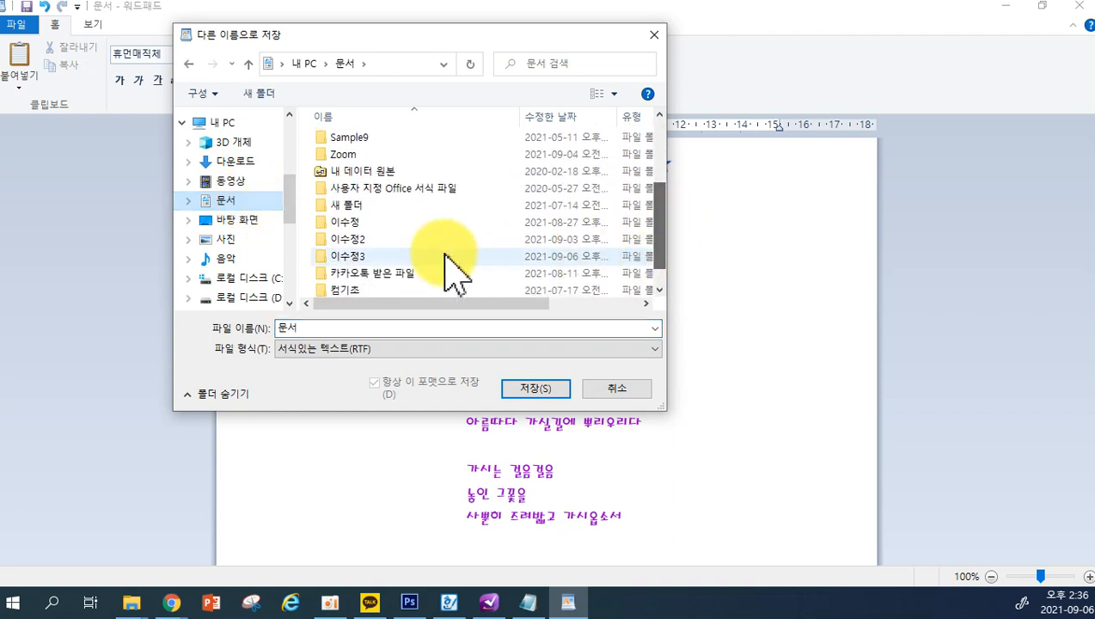
pyautogui.doubleClick(357, 241)
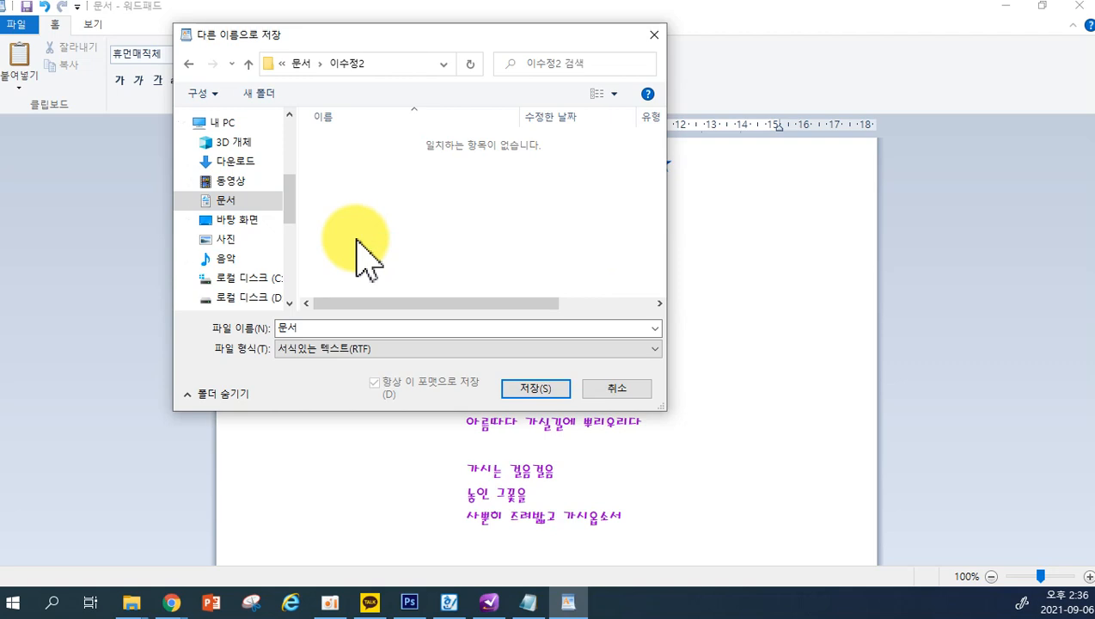
# Step: Name the file 진달래꽃_서식 and save it as rich text (RTF)
pyautogui.moveTo(316, 329); pyautogui.dragTo(269, 328)
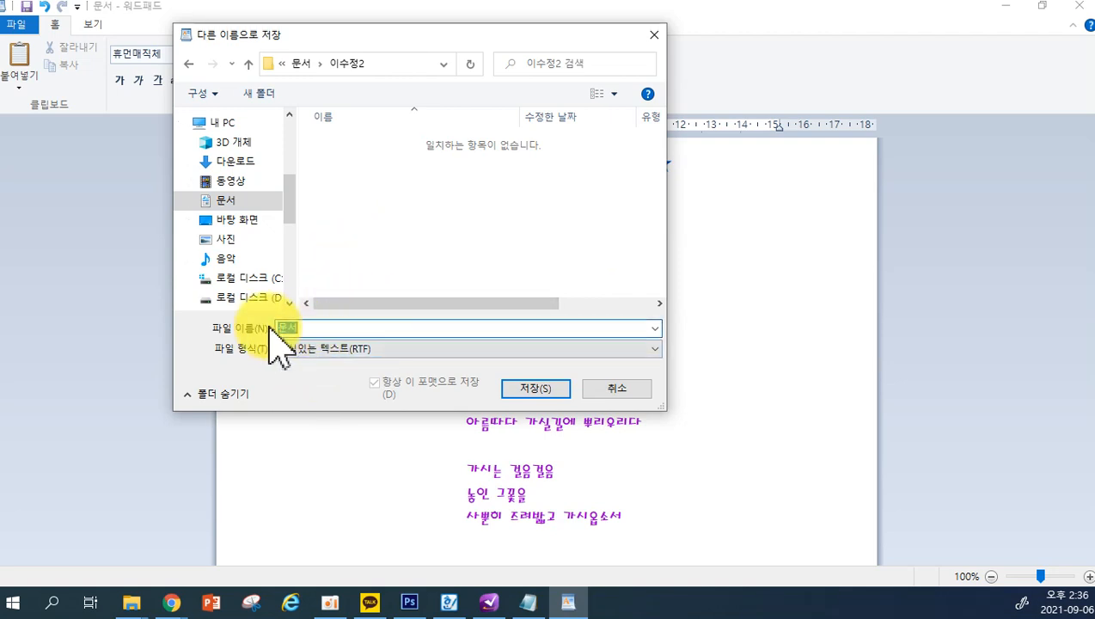
pyautogui.write('진')
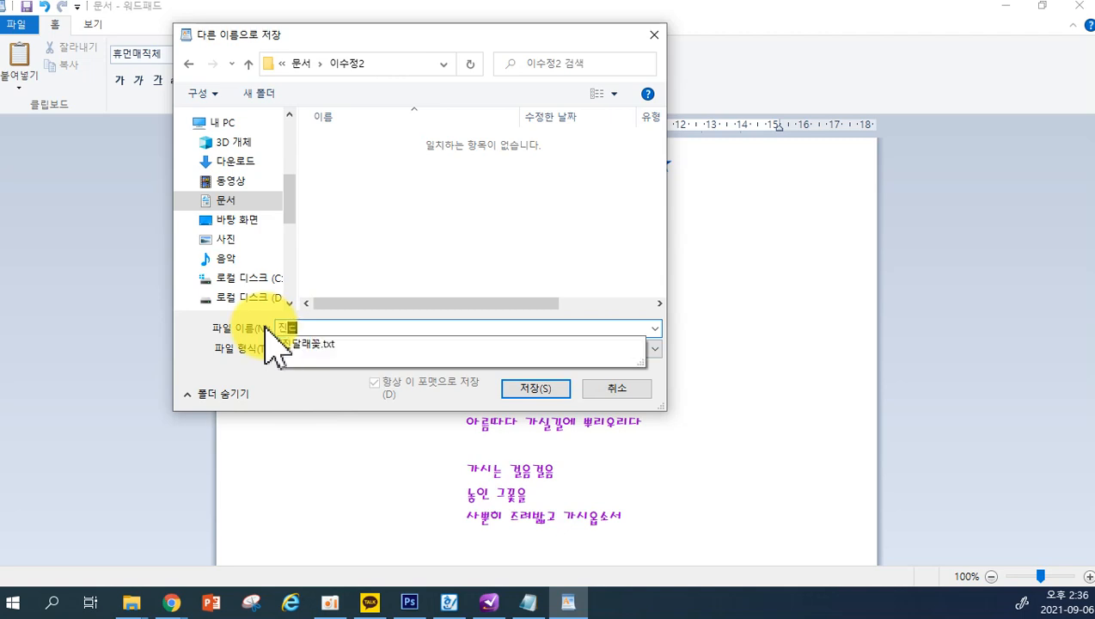
pyautogui.write('달래꽃')
pyautogui.write('_')
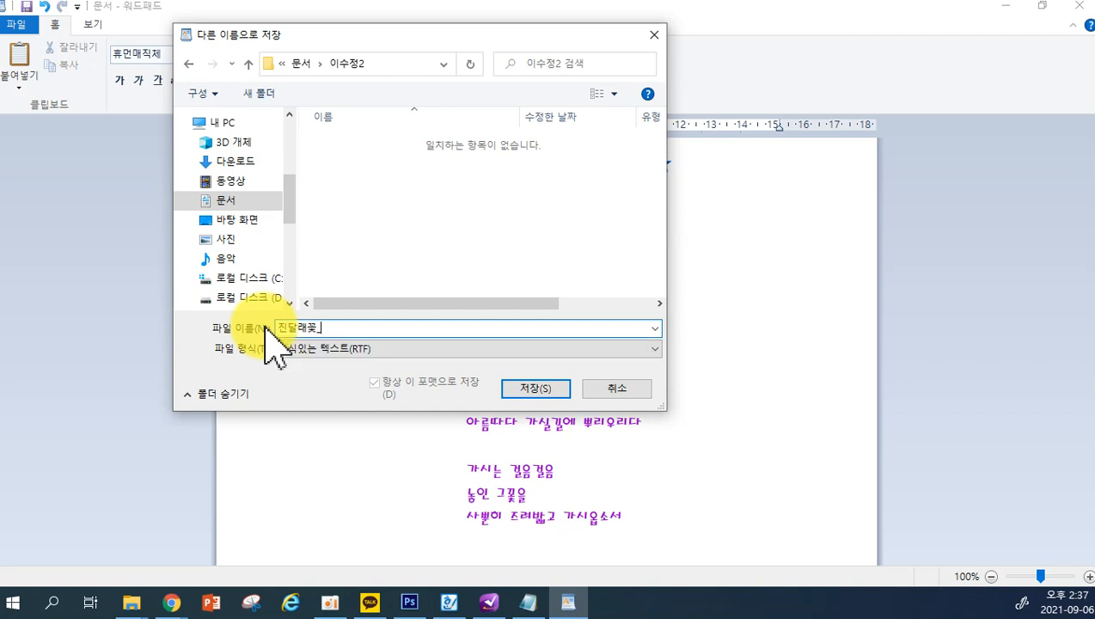
pyautogui.write('서식')
pyautogui.click(533, 389)
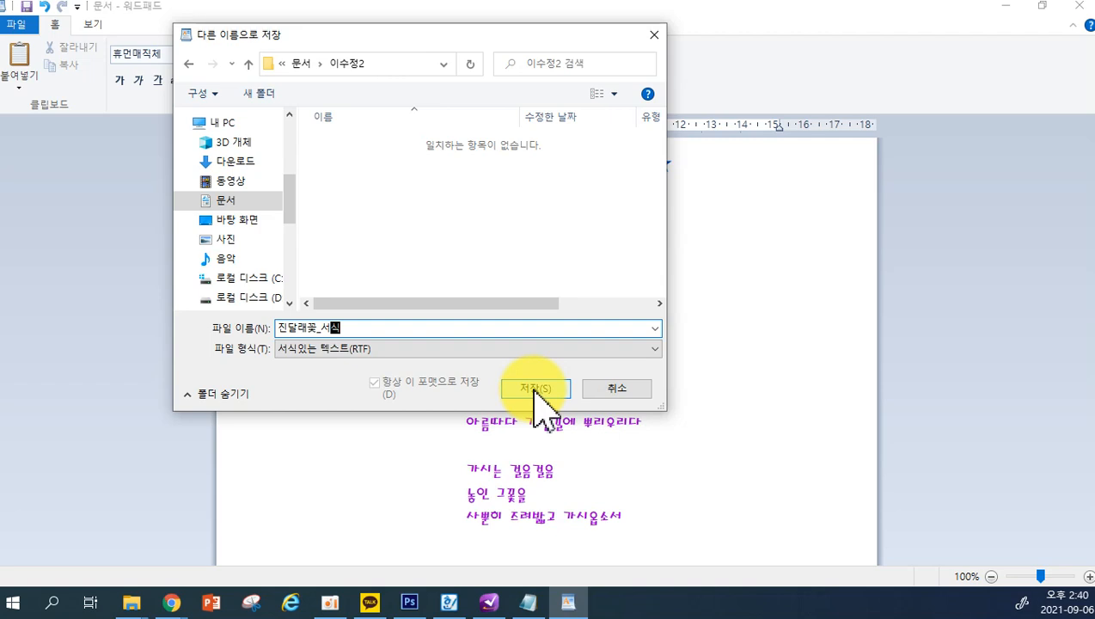
pyautogui.click(534, 389)
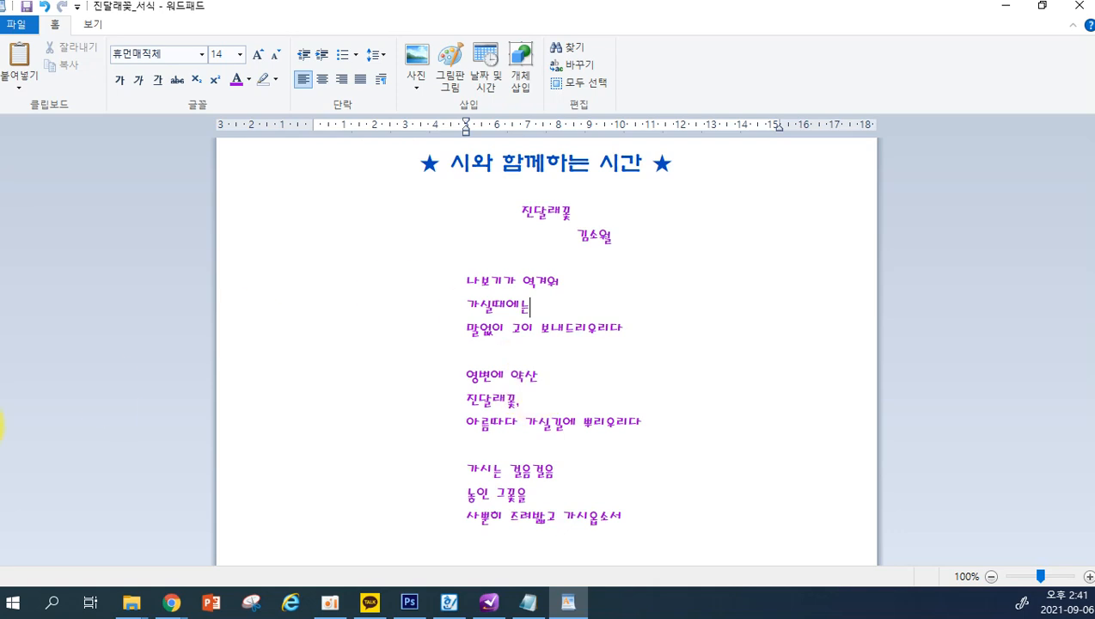
# Step: Launch a new Chrome browser window and enlarge it to full screen
pyautogui.click(15, 600)
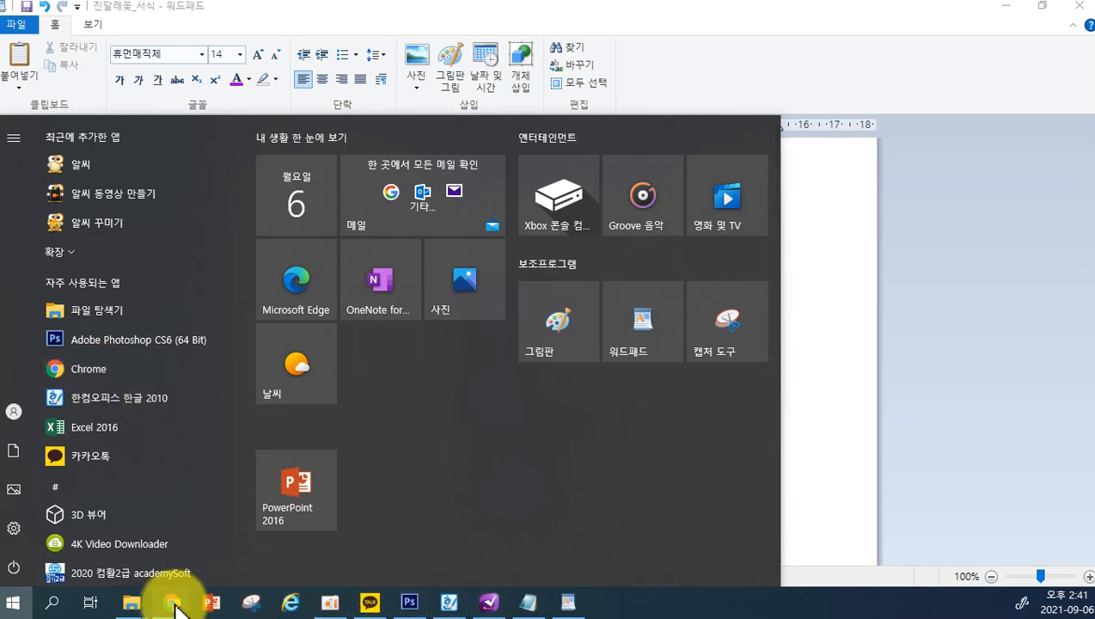
pyautogui.moveTo(172, 605)
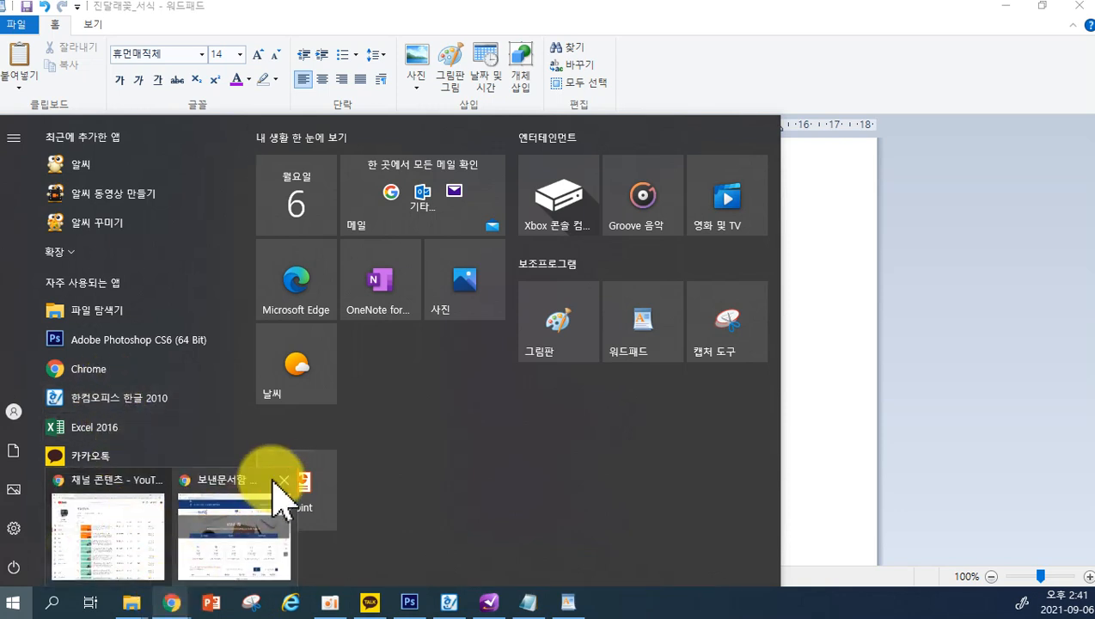
pyautogui.click(97, 379)
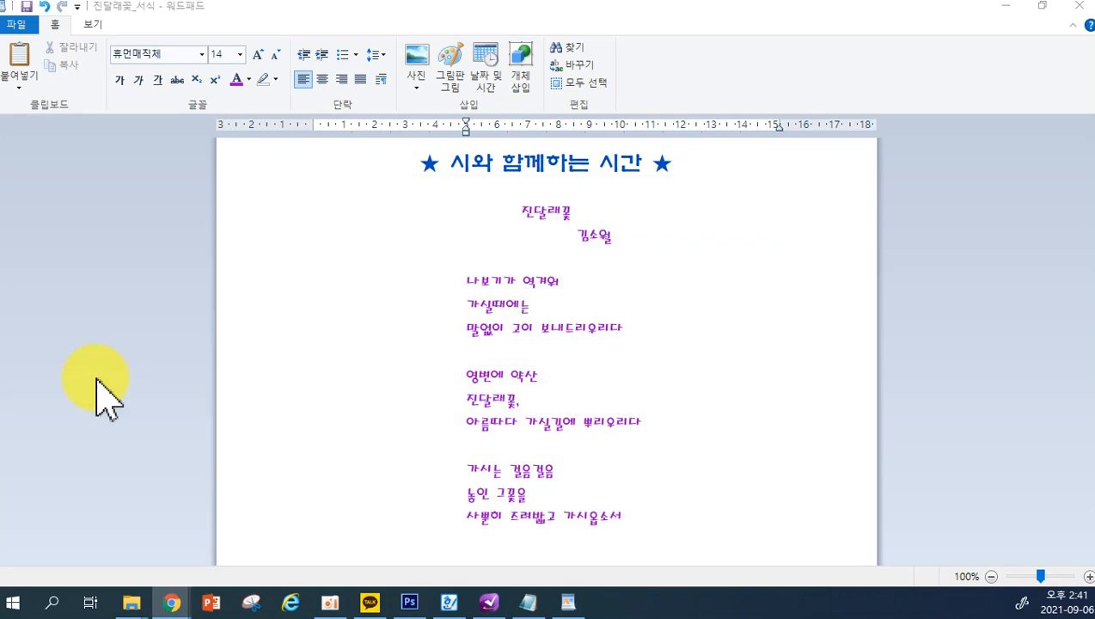
pyautogui.moveTo(239, 284); pyautogui.dragTo(550, 3)
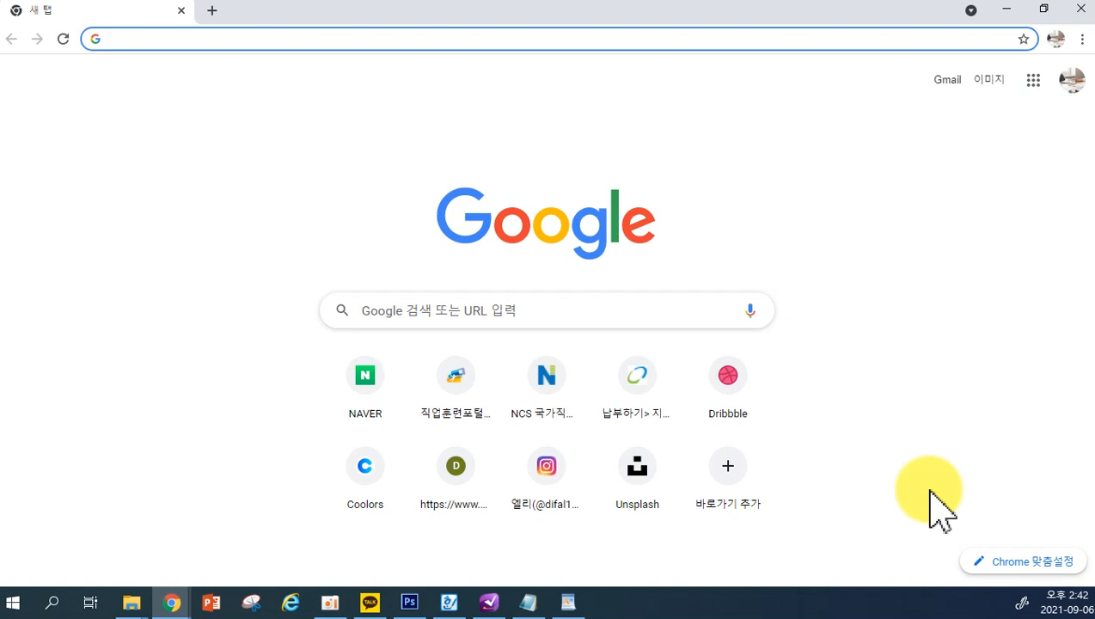
# Step: Search Google for 진달래꽃 and switch to the image results
pyautogui.click(393, 313)
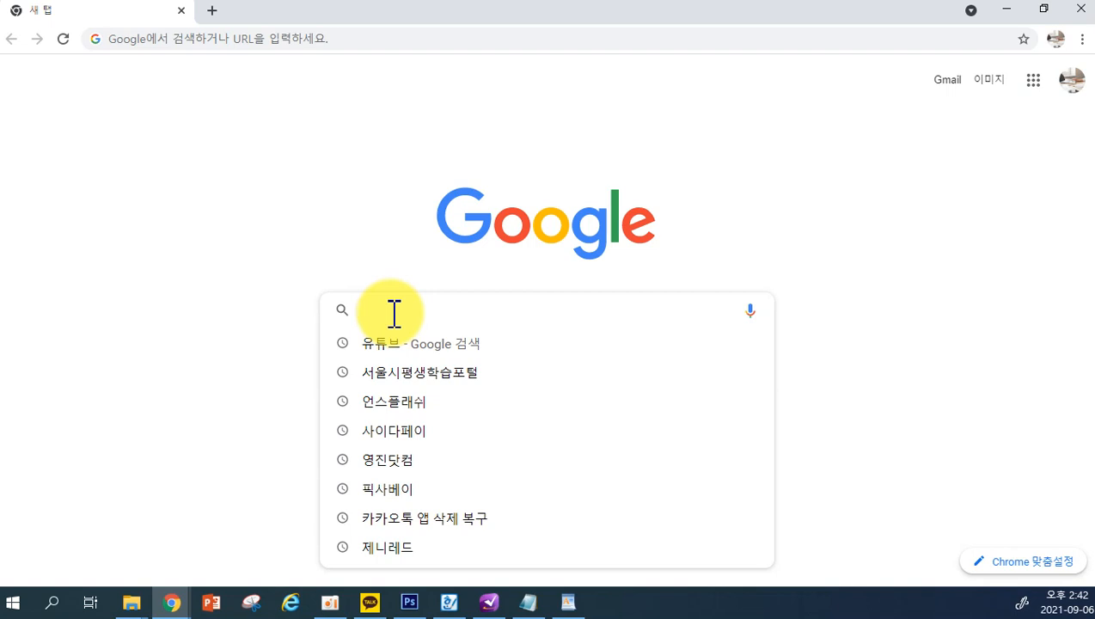
pyautogui.write('w')
pyautogui.press('BackSpace')
pyautogui.press('Hangul')
pyautogui.write('진대달래꽃')
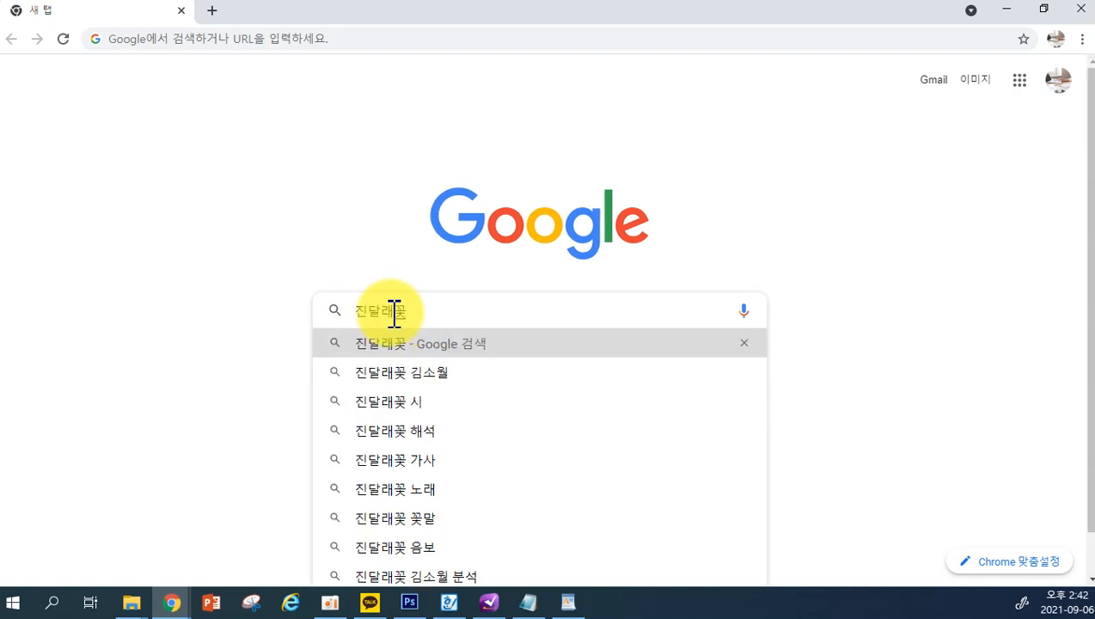
pyautogui.press('Return')
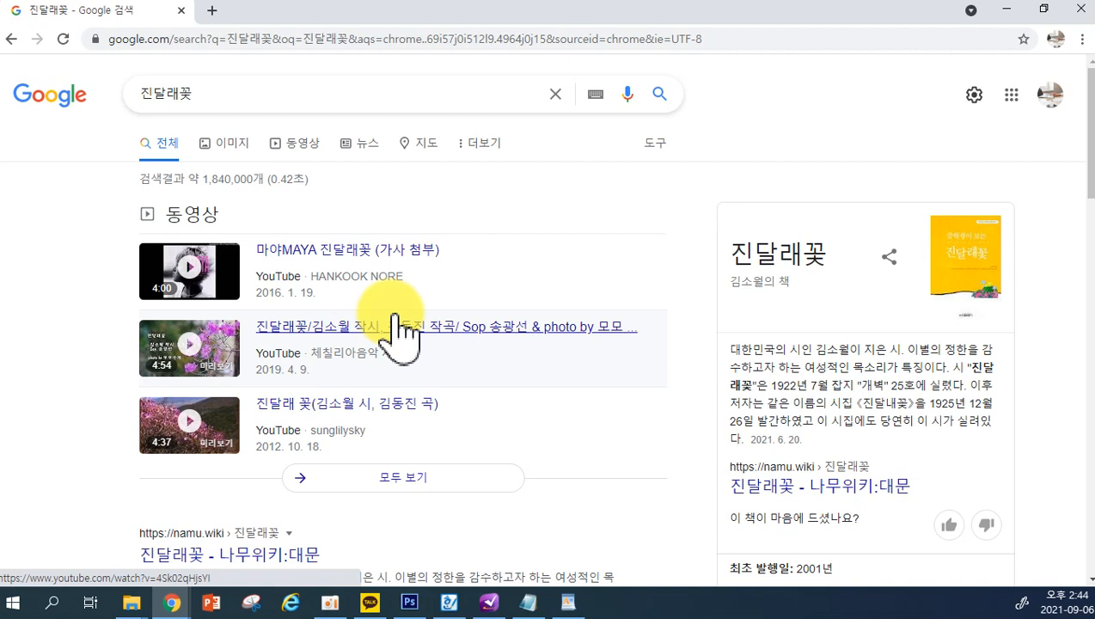
pyautogui.click(233, 148)
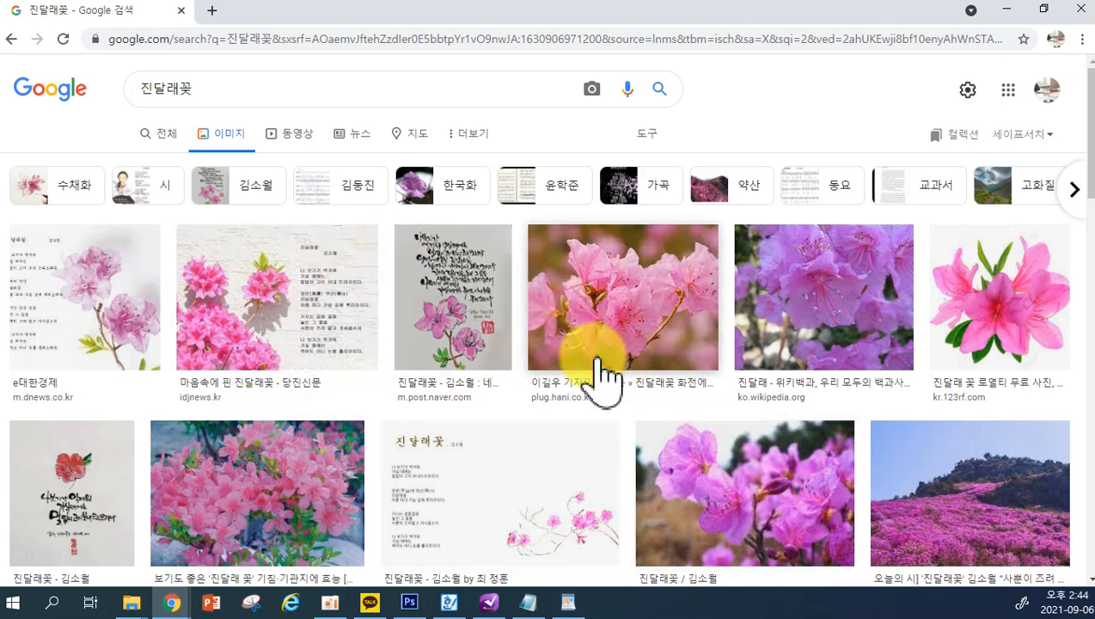
# Step: Look through the 진달래꽃 image results and preview the Naver blog photo of pink blossoms against a white wall
pyautogui.scroll(-2, 1042, 480)
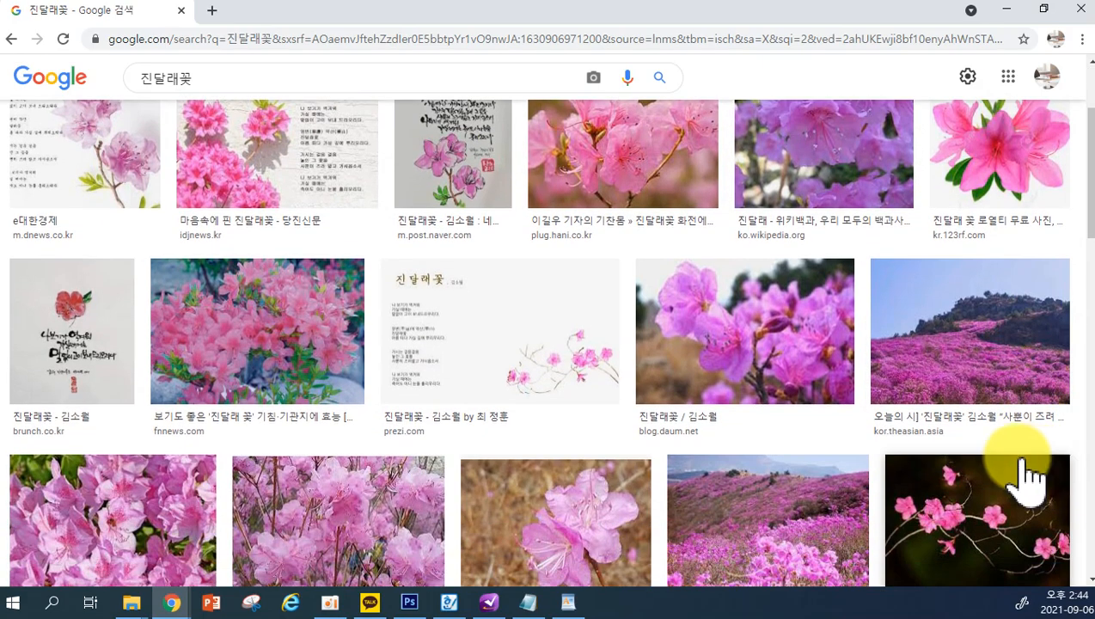
pyautogui.scroll(-1, 946, 516)
pyautogui.scroll(-3, 911, 524)
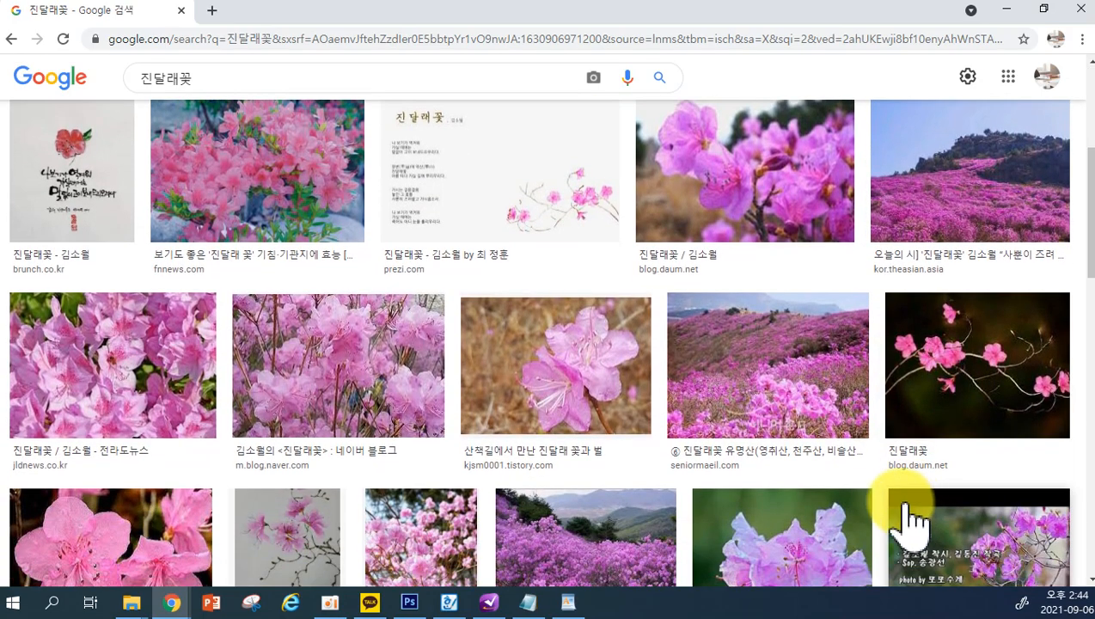
pyautogui.scroll(-2, 562, 440)
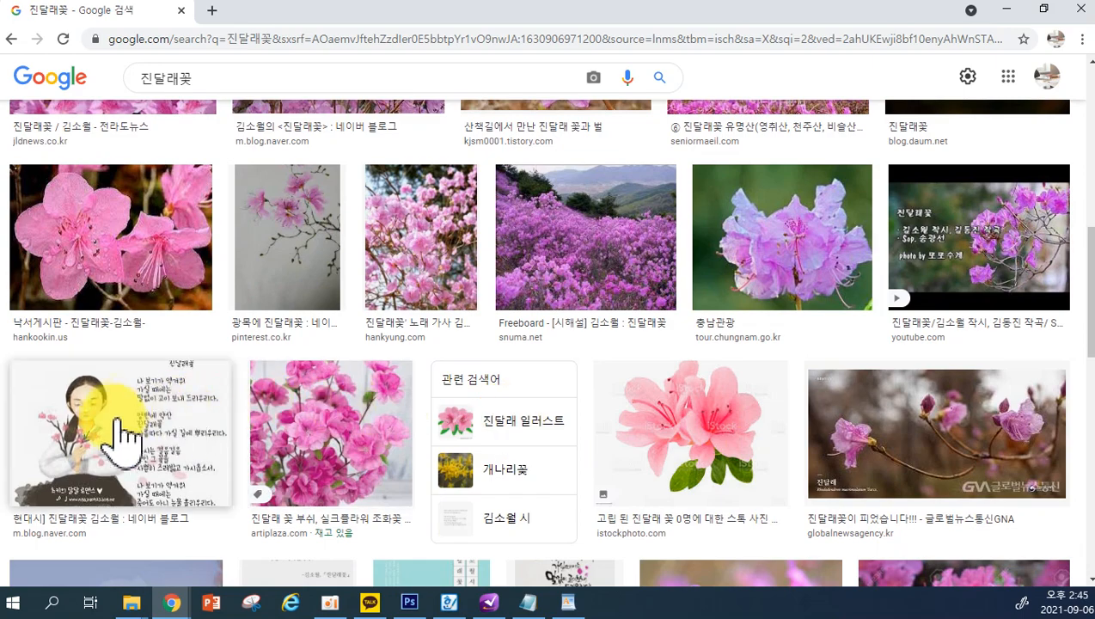
pyautogui.scroll(-2, 172, 442)
pyautogui.scroll(-4, 293, 501)
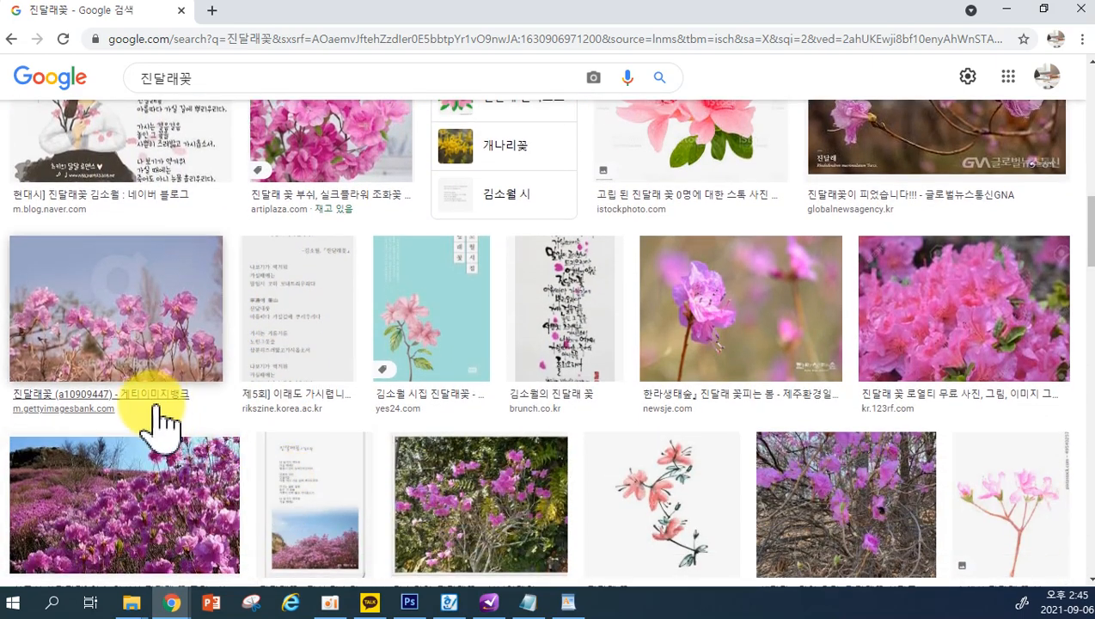
pyautogui.scroll(-3, 774, 440)
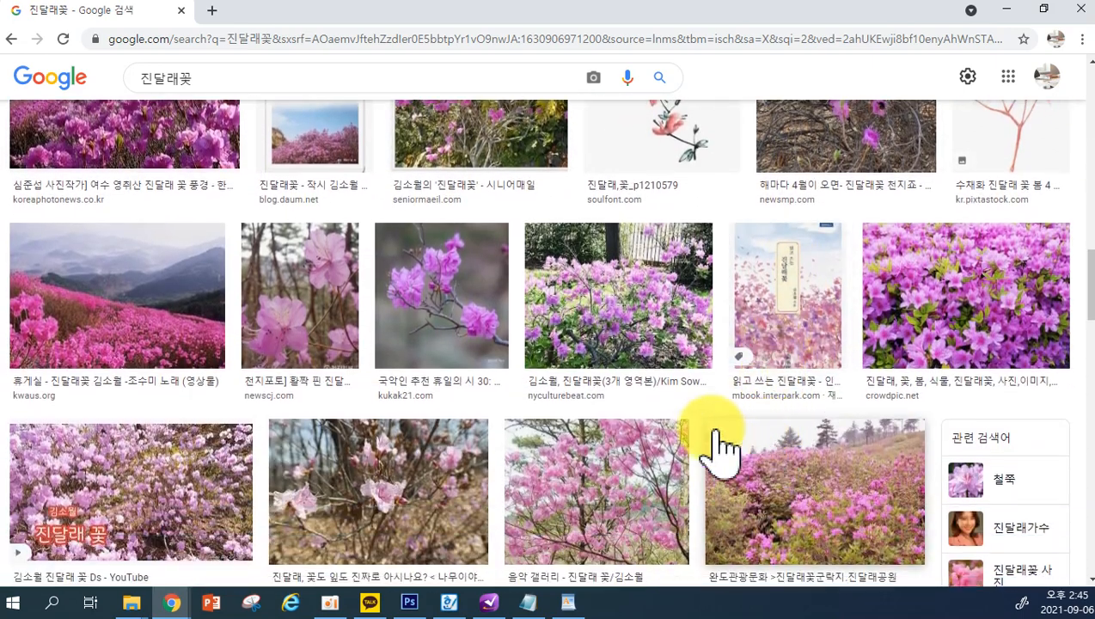
pyautogui.scroll(-5, 378, 413)
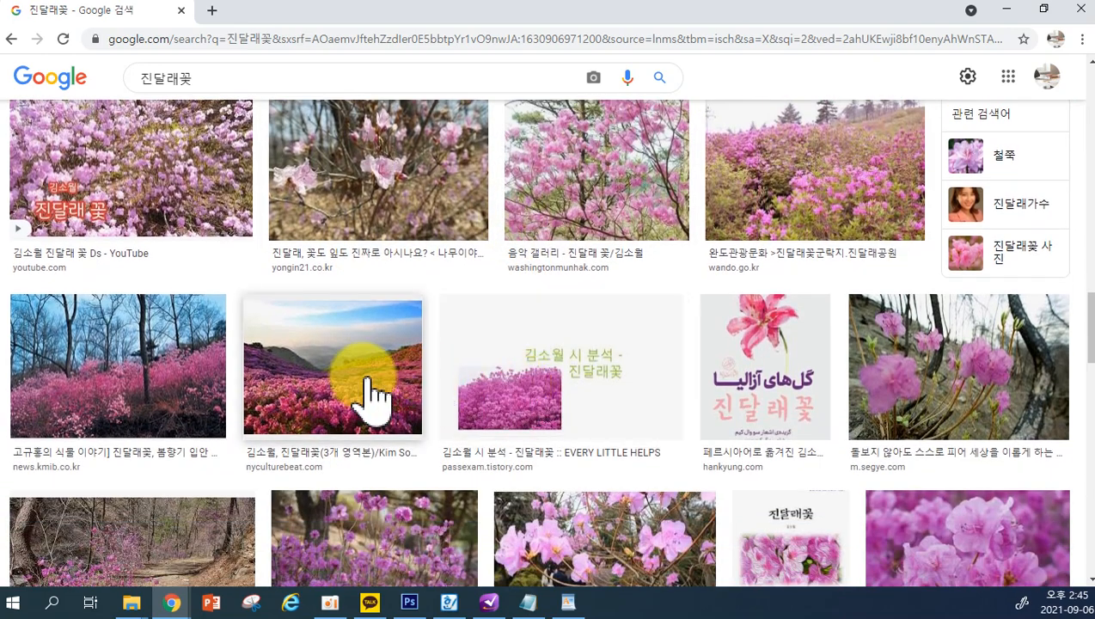
pyautogui.scroll(-2, 372, 395)
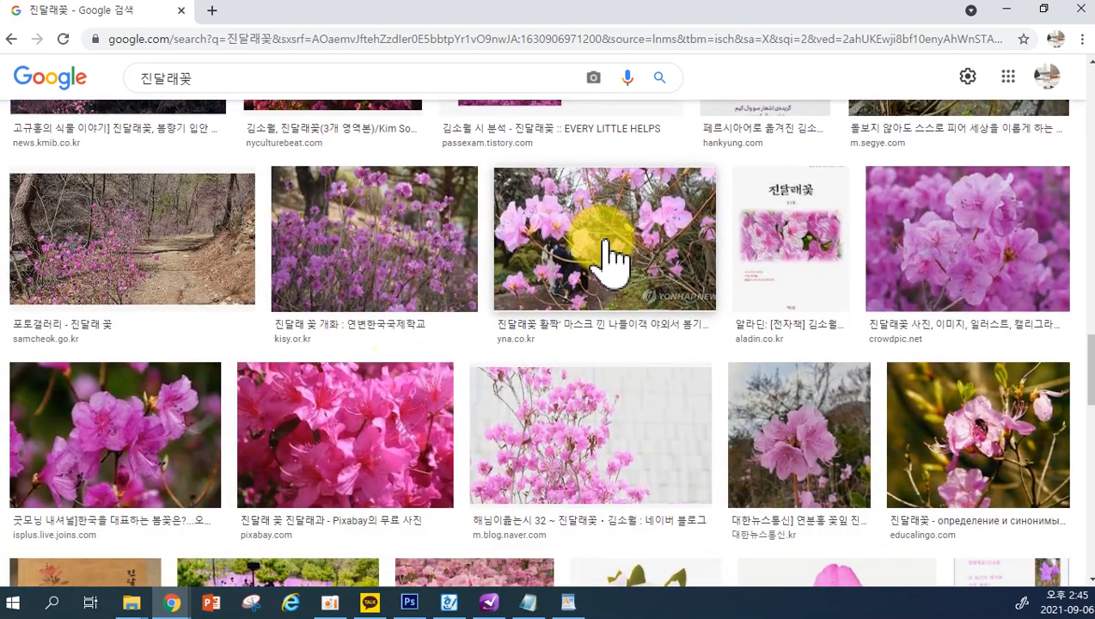
pyautogui.scroll(-1, 550, 344)
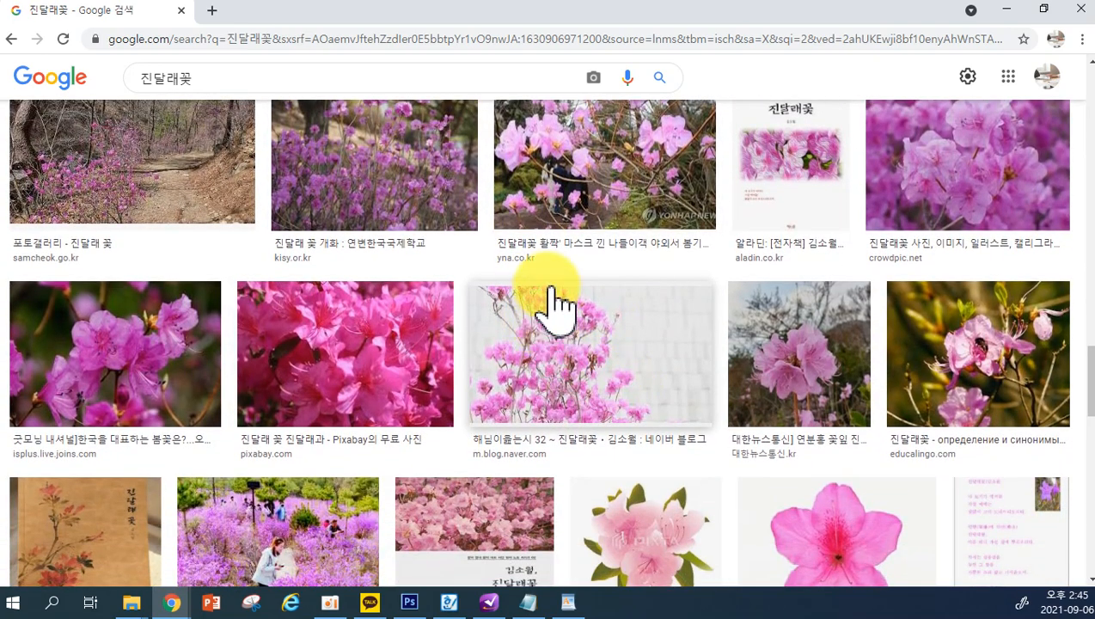
pyautogui.click(533, 394)
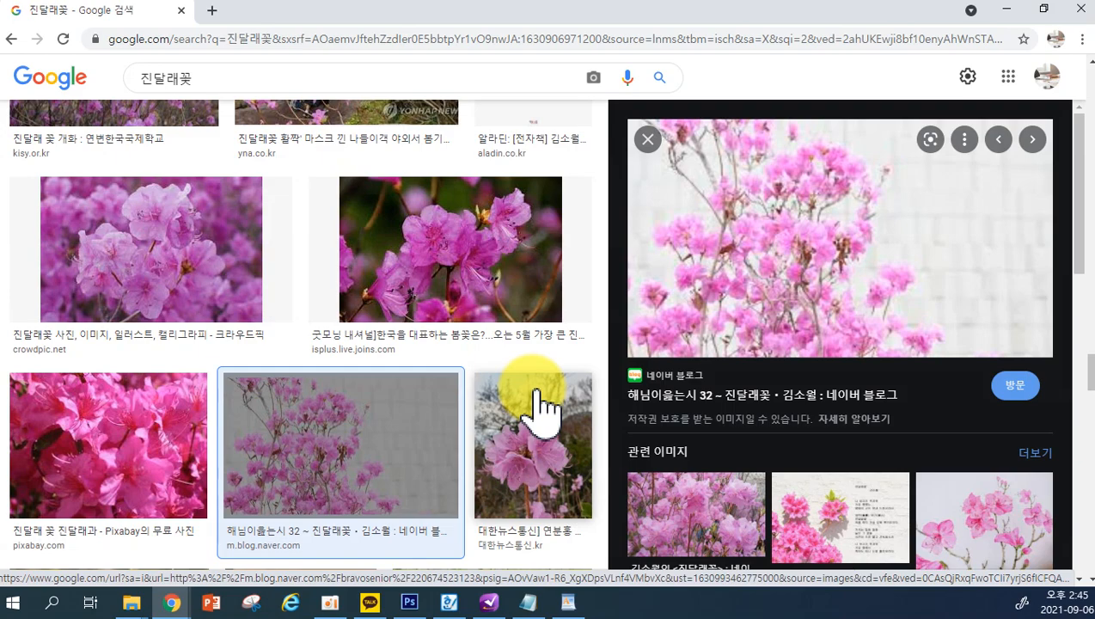
# Step: Browse more of the image results and open the preview of the Yonhap News azalea photo from yna.co.kr
pyautogui.scroll(-3, 350, 420)
pyautogui.scroll(-3, 367, 430)
pyautogui.scroll(-7, 372, 465)
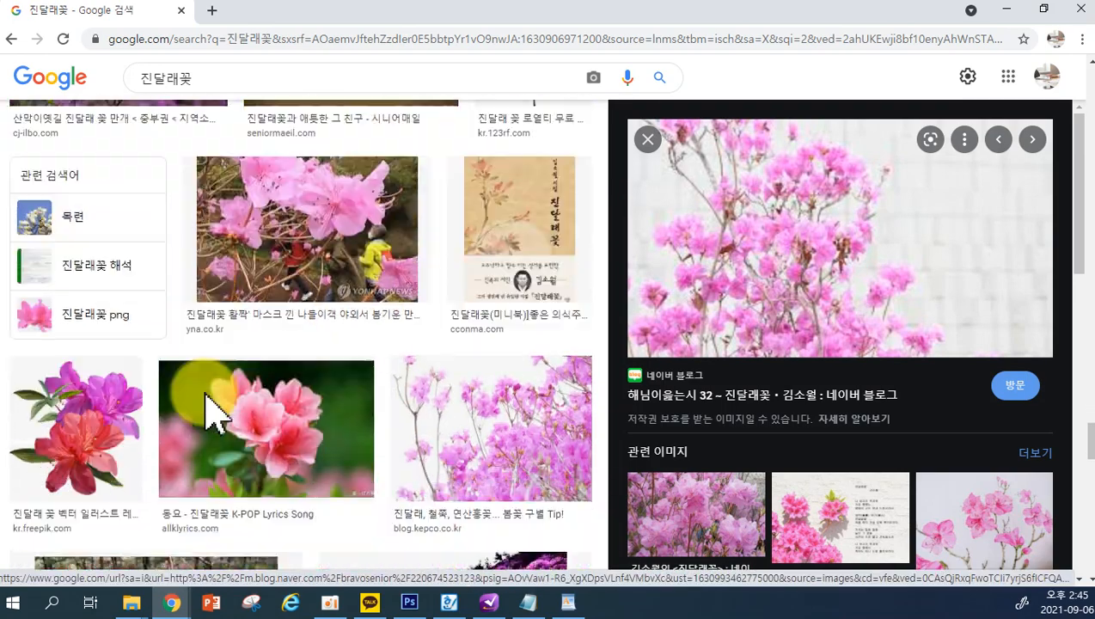
pyautogui.scroll(-2, 214, 370)
pyautogui.scroll(-3, 211, 379)
pyautogui.scroll(6, 257, 482)
pyautogui.scroll(-8, 331, 567)
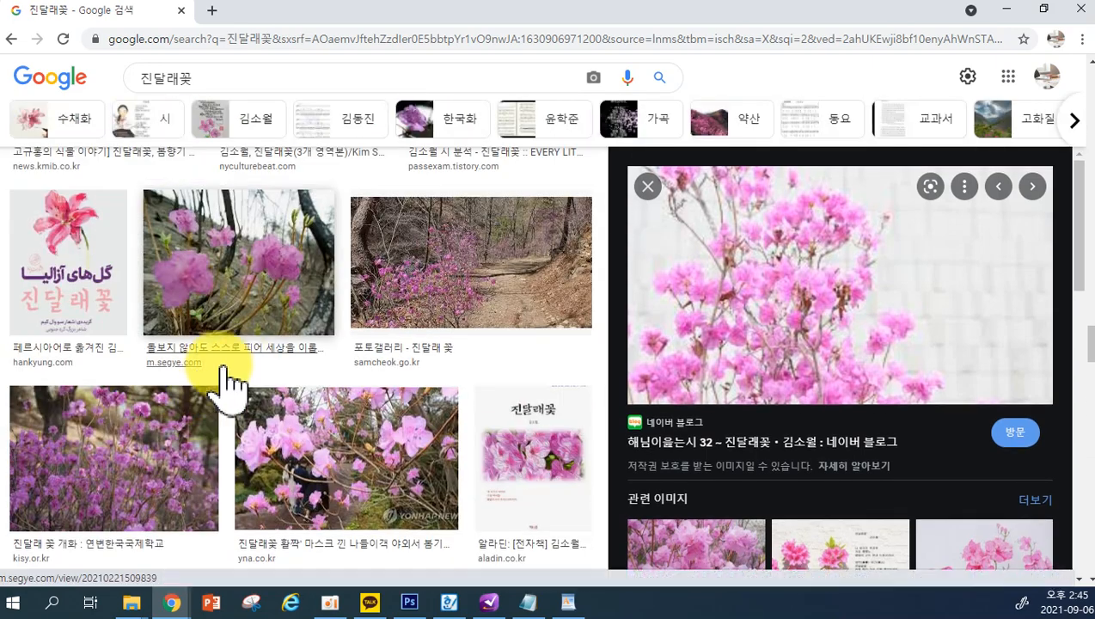
pyautogui.click(291, 432)
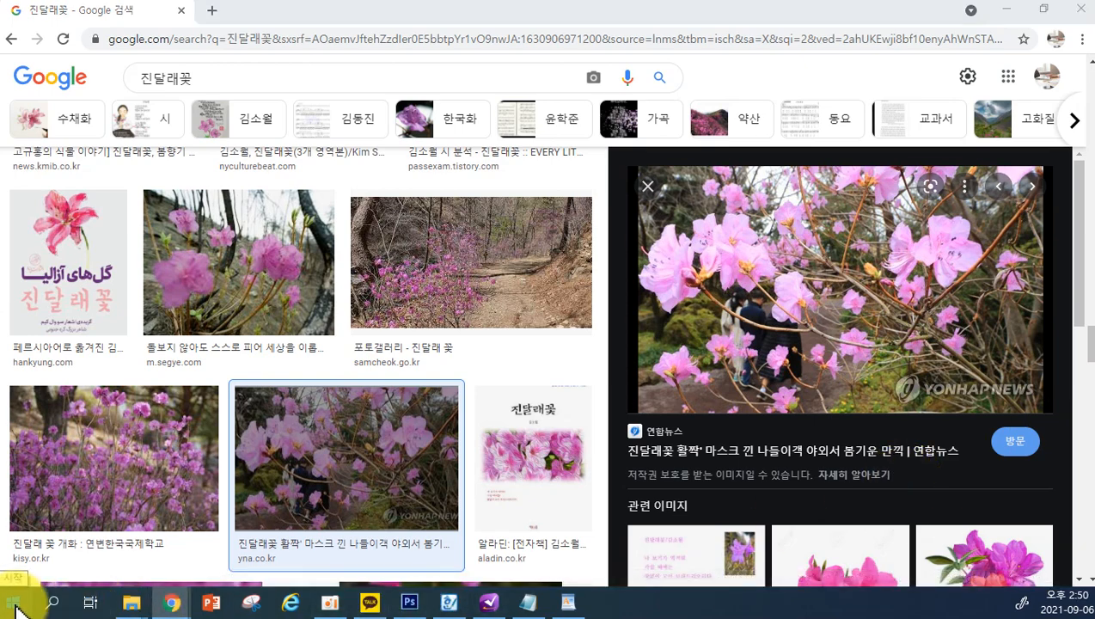
# Step: Open the Snipping Tool (캡처 도구) from the Windows 보조프로그램 folder
pyautogui.click(15, 604)
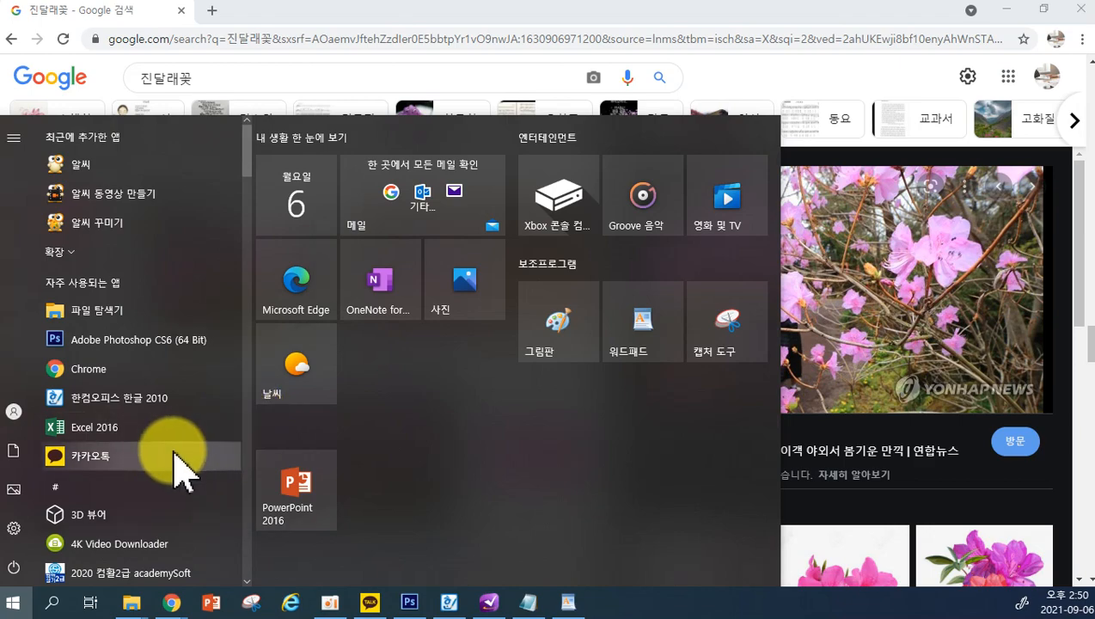
pyautogui.click(13, 603)
pyautogui.click(13, 604)
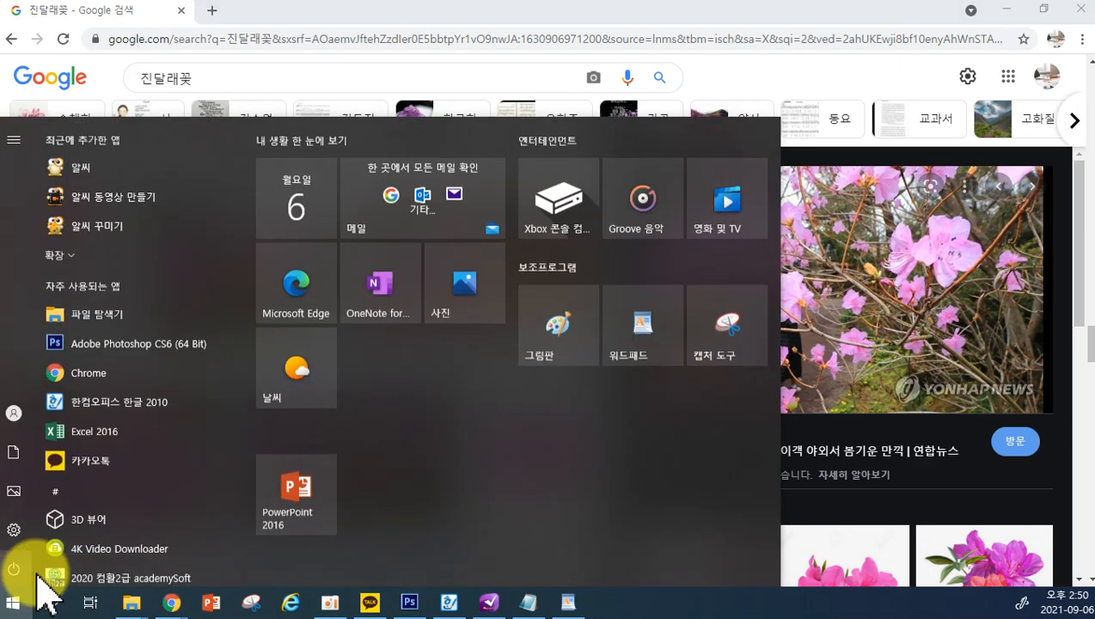
pyautogui.scroll(-10, 163, 361)
pyautogui.scroll(-10, 168, 361)
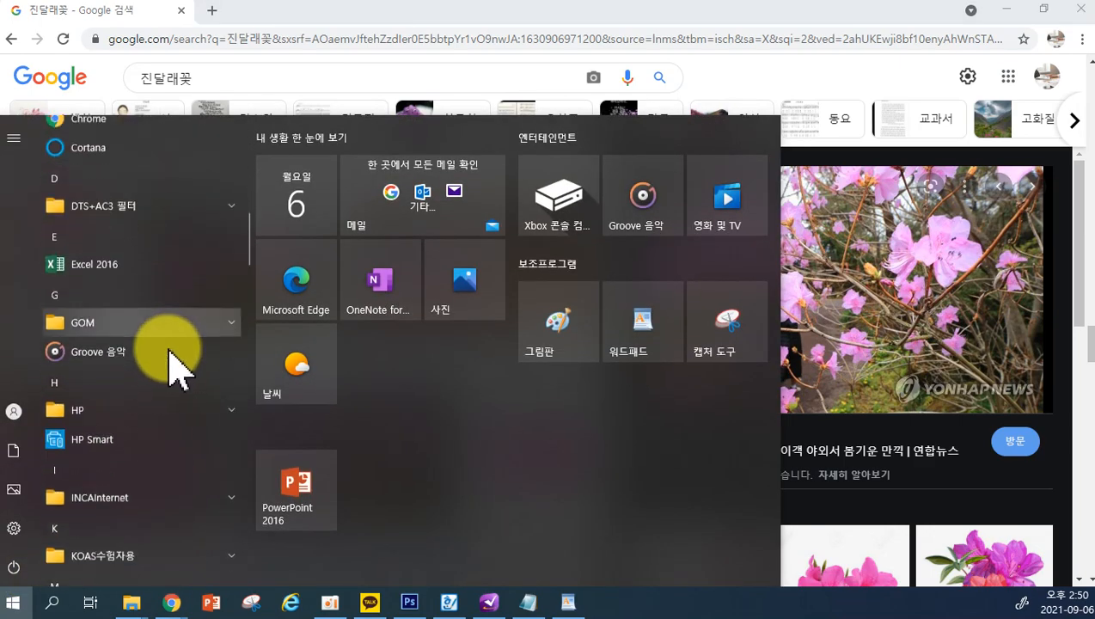
pyautogui.scroll(-4, 177, 421)
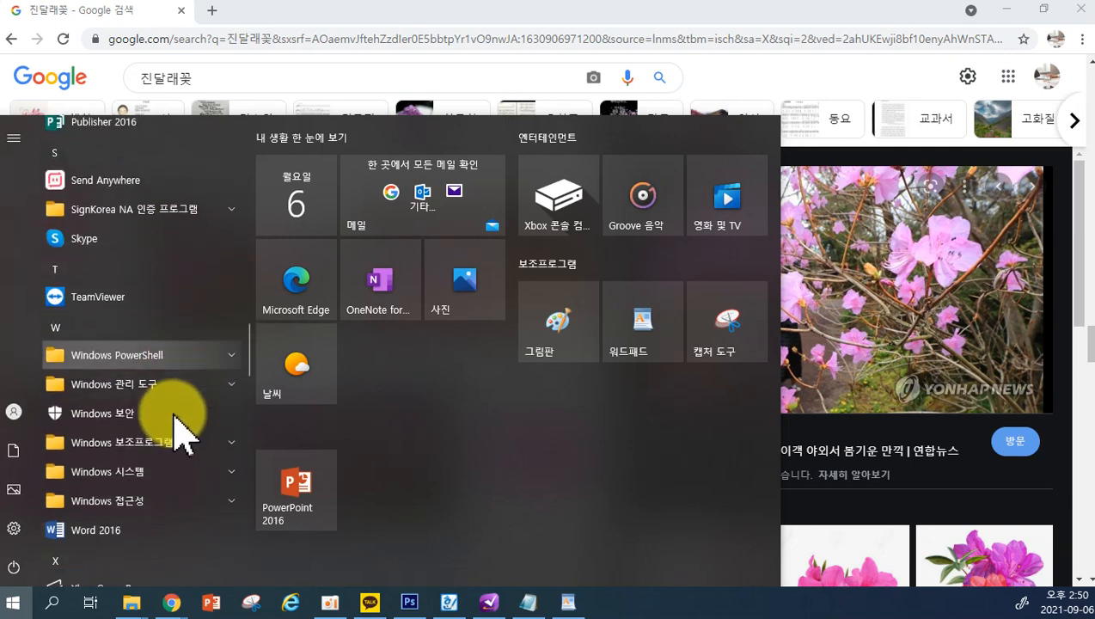
pyautogui.click(137, 425)
pyautogui.scroll(-4, 135, 426)
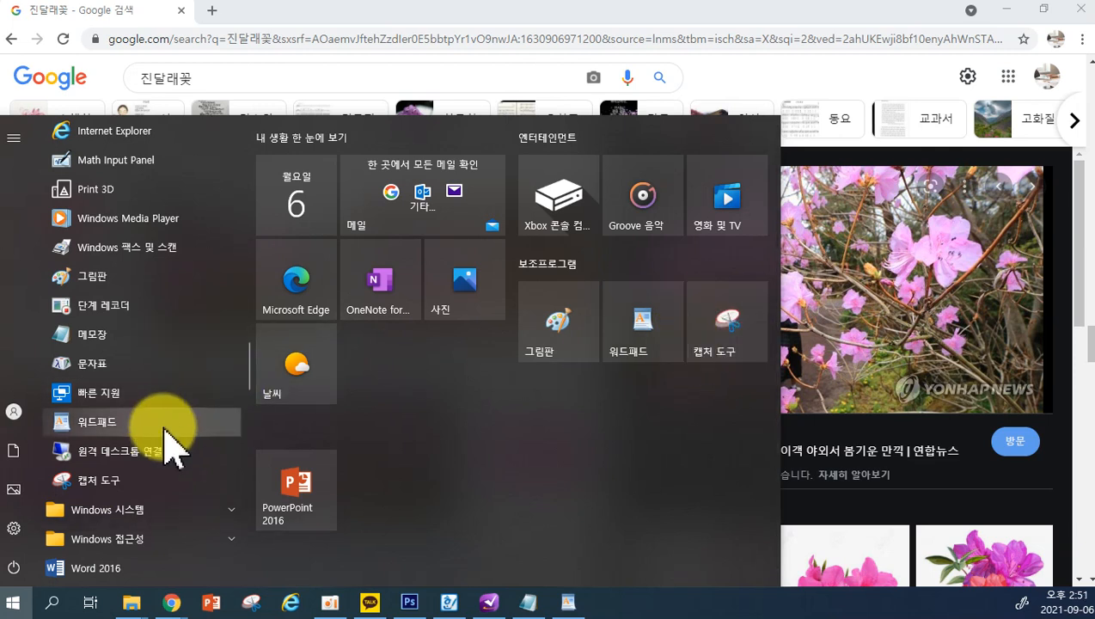
pyautogui.click(142, 482)
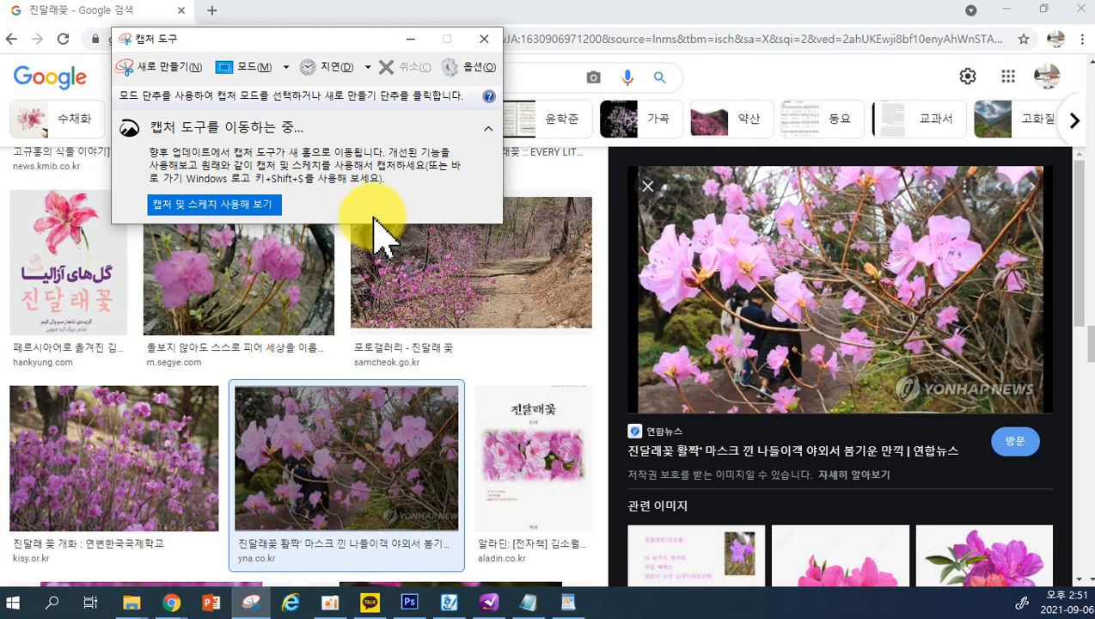
# Step: Capture a new rectangular snip covering the enlarged Yonhap News azalea photo
pyautogui.click(186, 69)
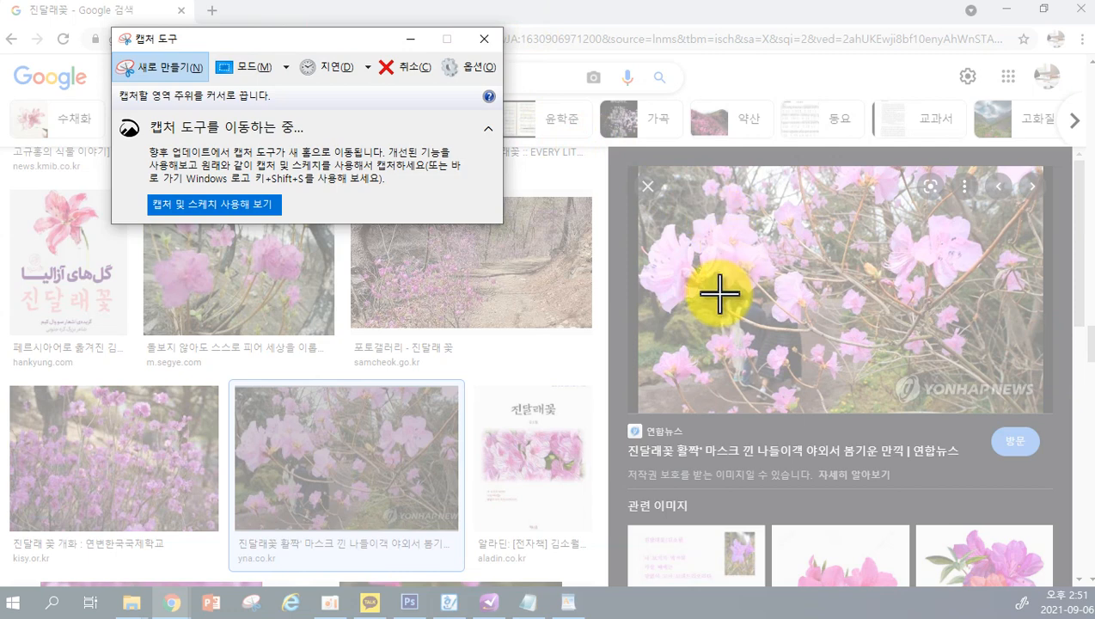
pyautogui.moveTo(642, 168); pyautogui.dragTo(1043, 415)
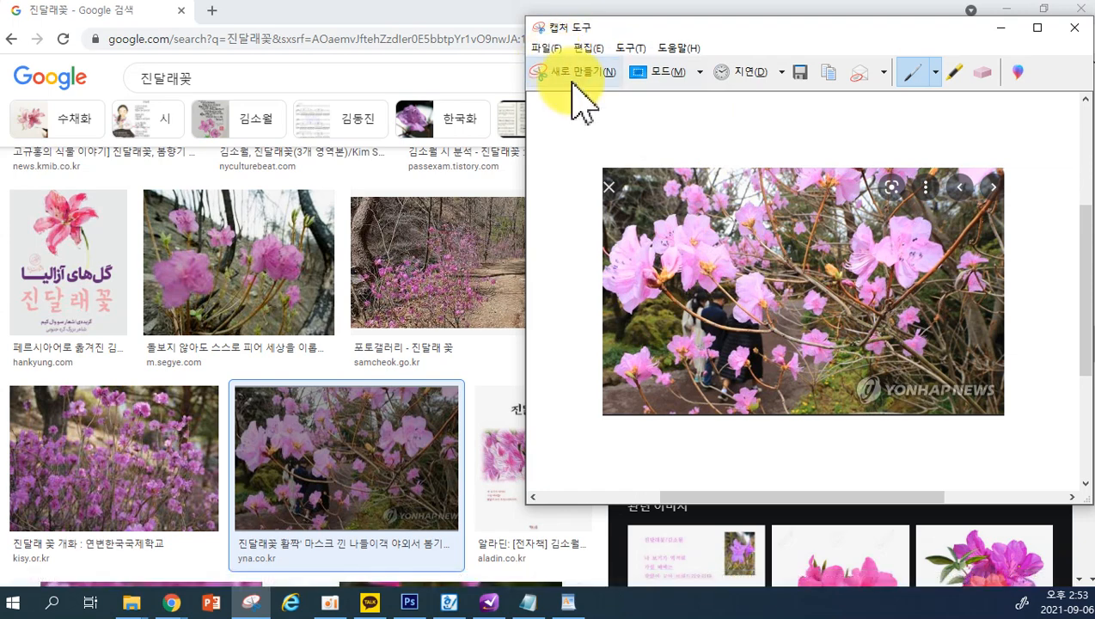
# Step: Save the snip as the PNG file 캡처 in the personal folder ending in 2 inside 문서, and close the Snipping Tool
pyautogui.click(799, 74)
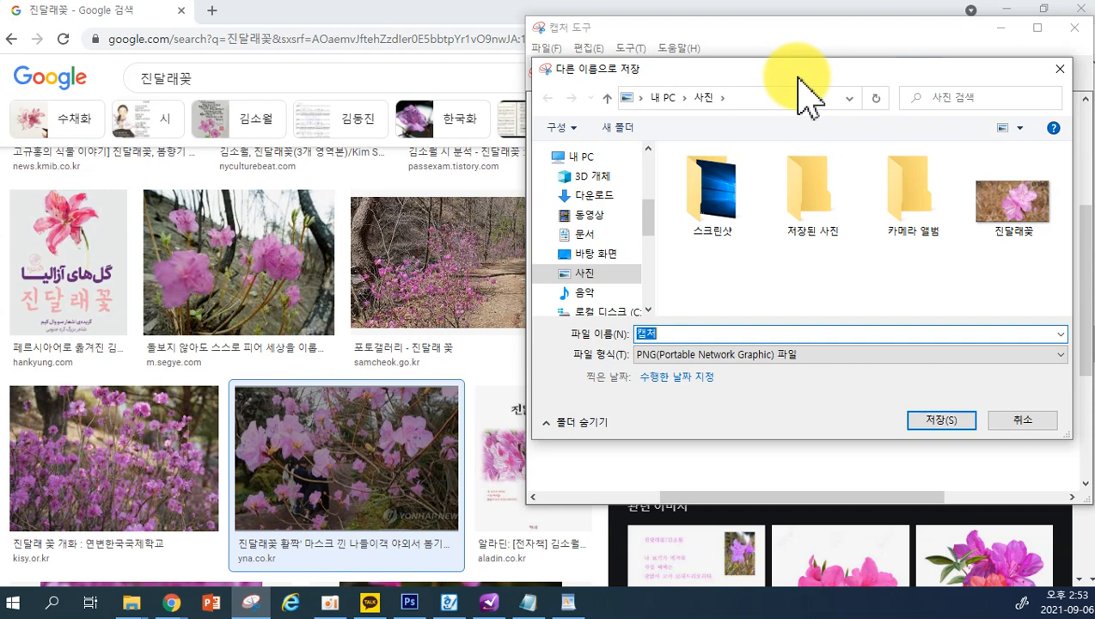
pyautogui.click(588, 235)
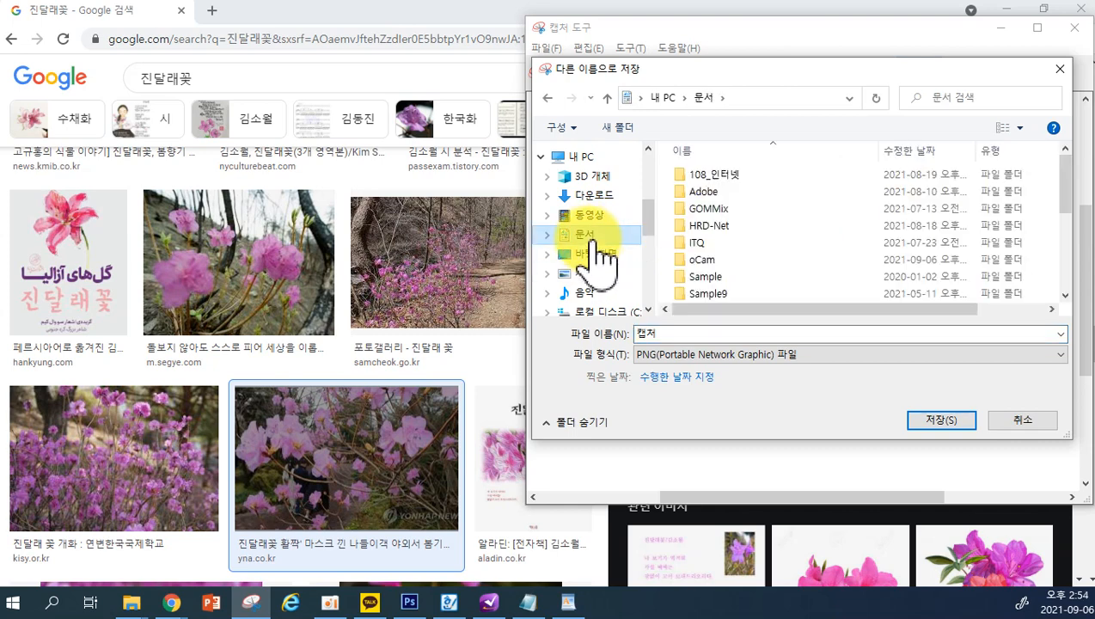
pyautogui.moveTo(1064, 203); pyautogui.dragTo(1066, 245)
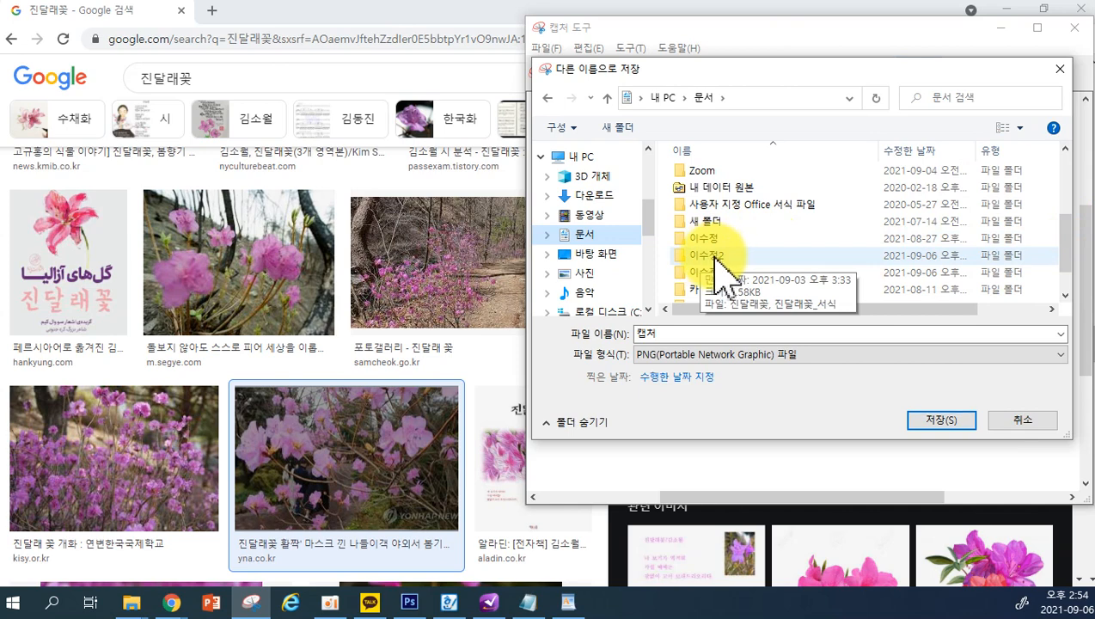
pyautogui.doubleClick(716, 255)
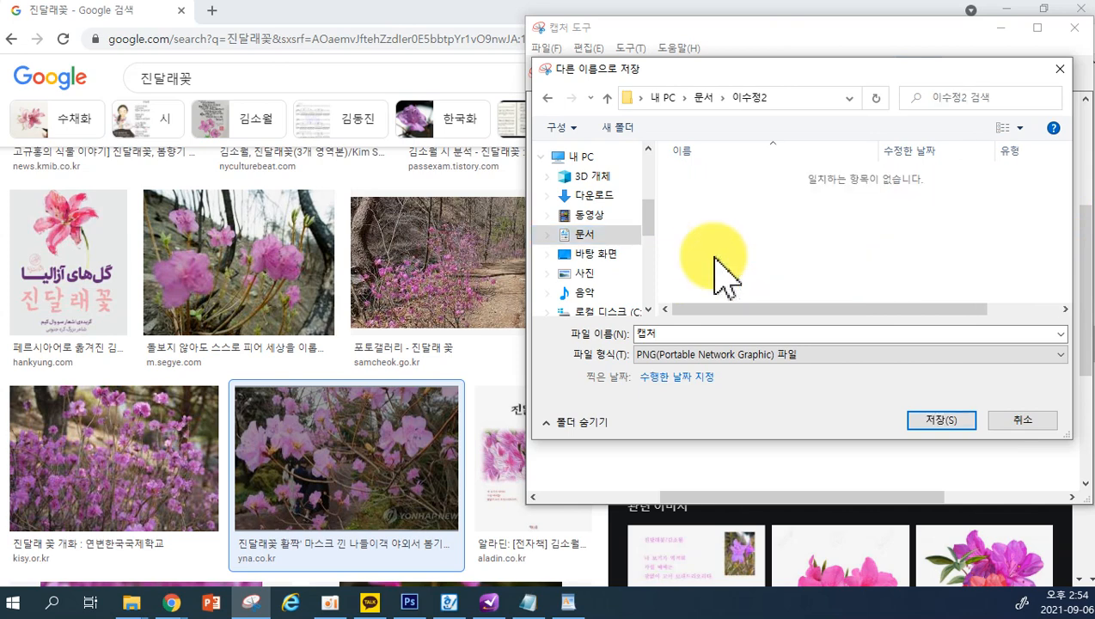
pyautogui.click(664, 334)
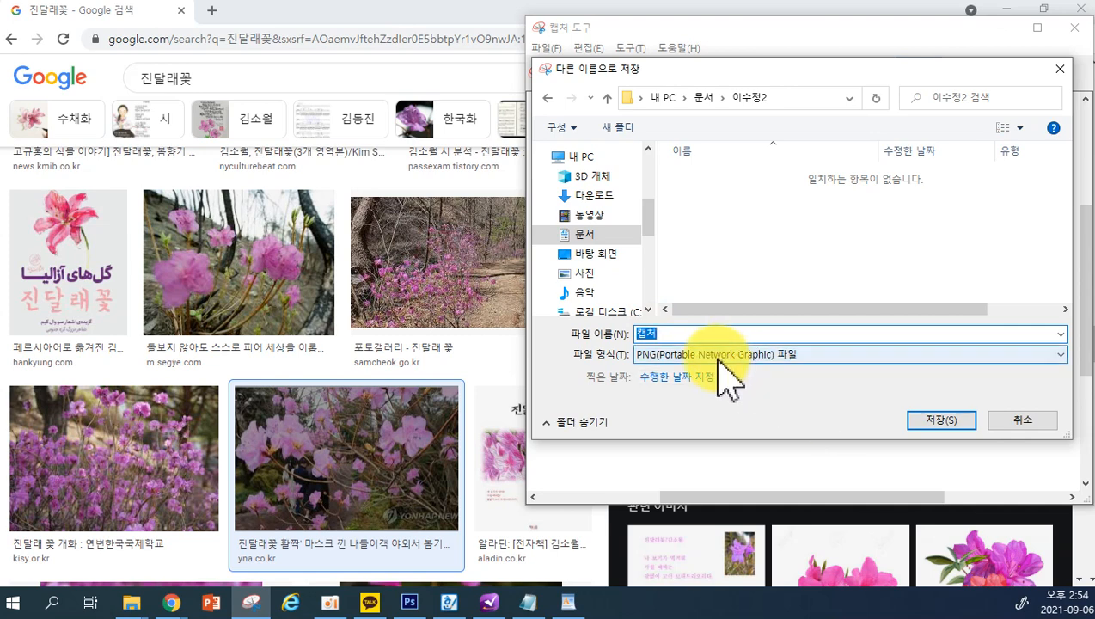
pyautogui.click(939, 420)
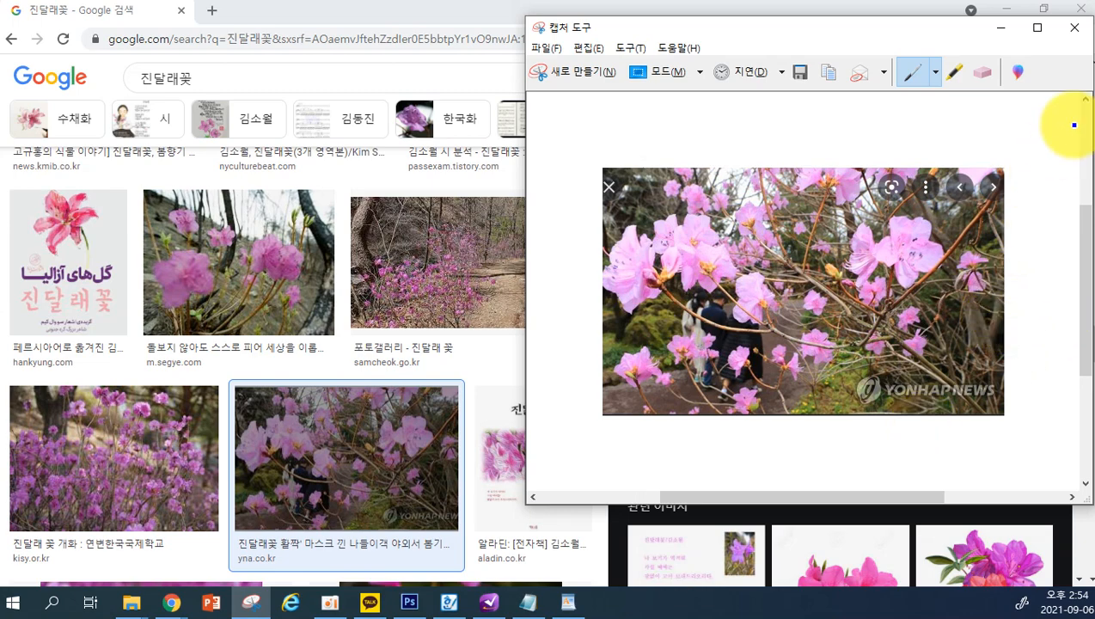
pyautogui.click(1075, 31)
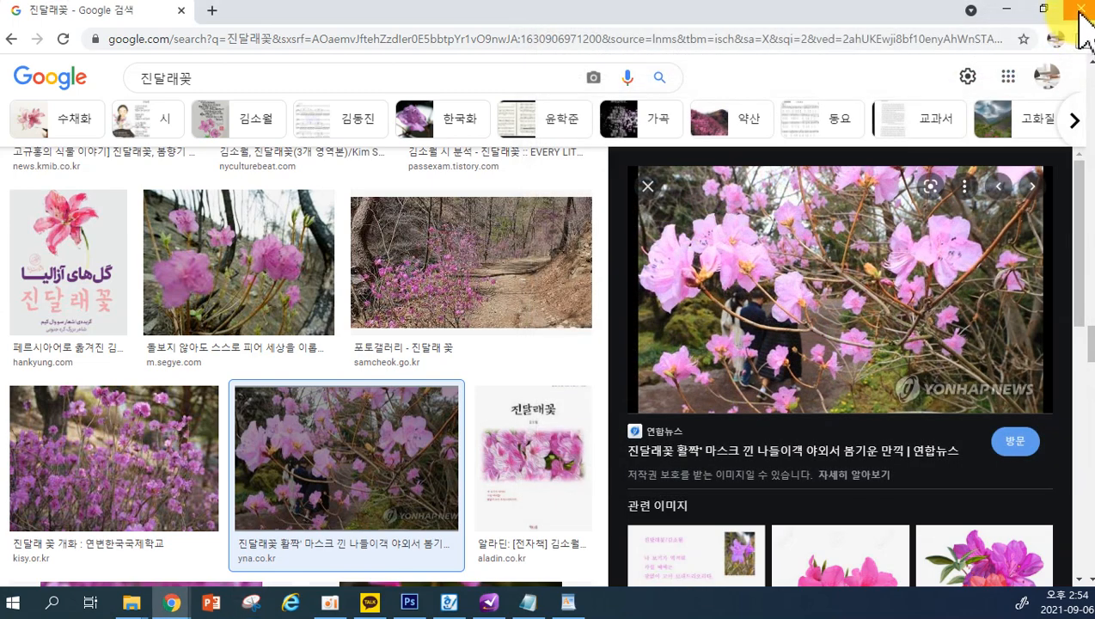
# Step: Close the browser and open the personal folder ending in 2 inside 문서 from Windows
pyautogui.click(1080, 11)
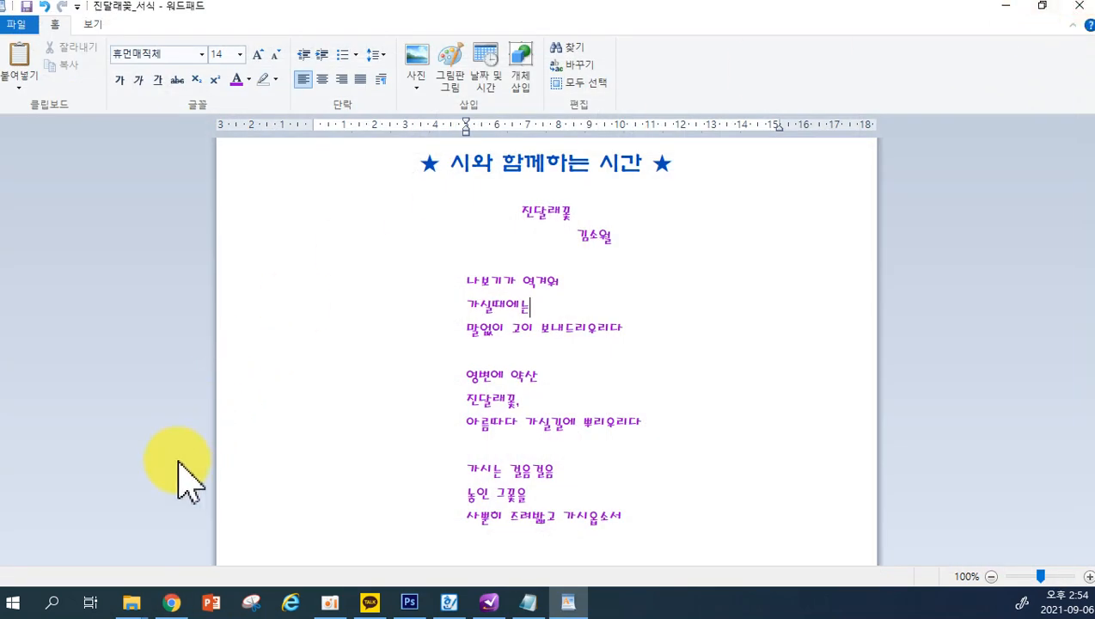
pyautogui.click(12, 605)
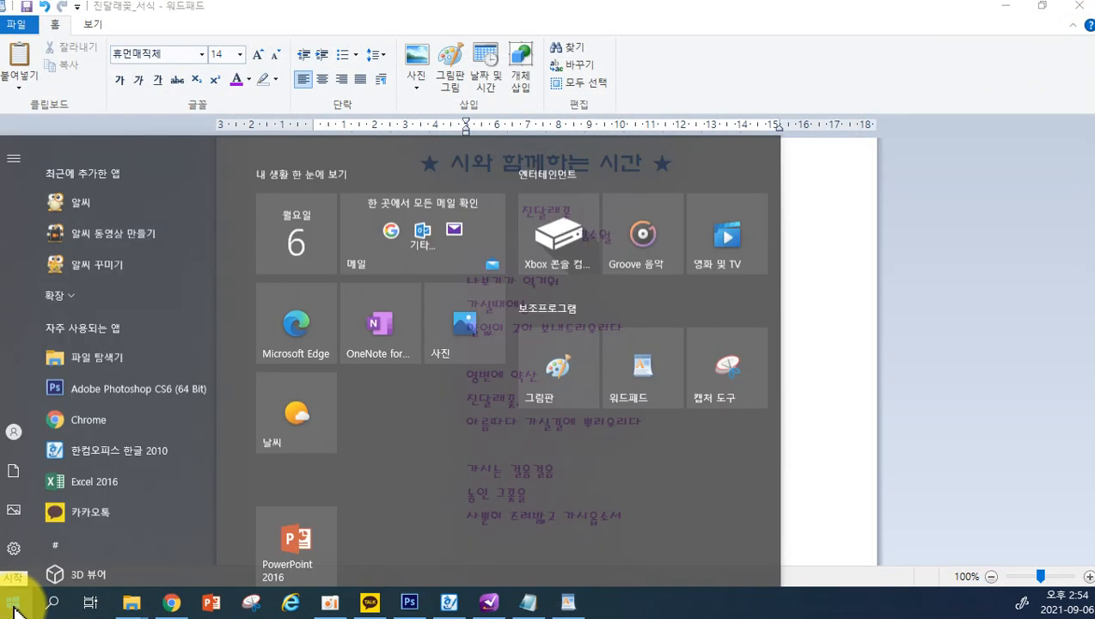
pyautogui.moveTo(11, 450)
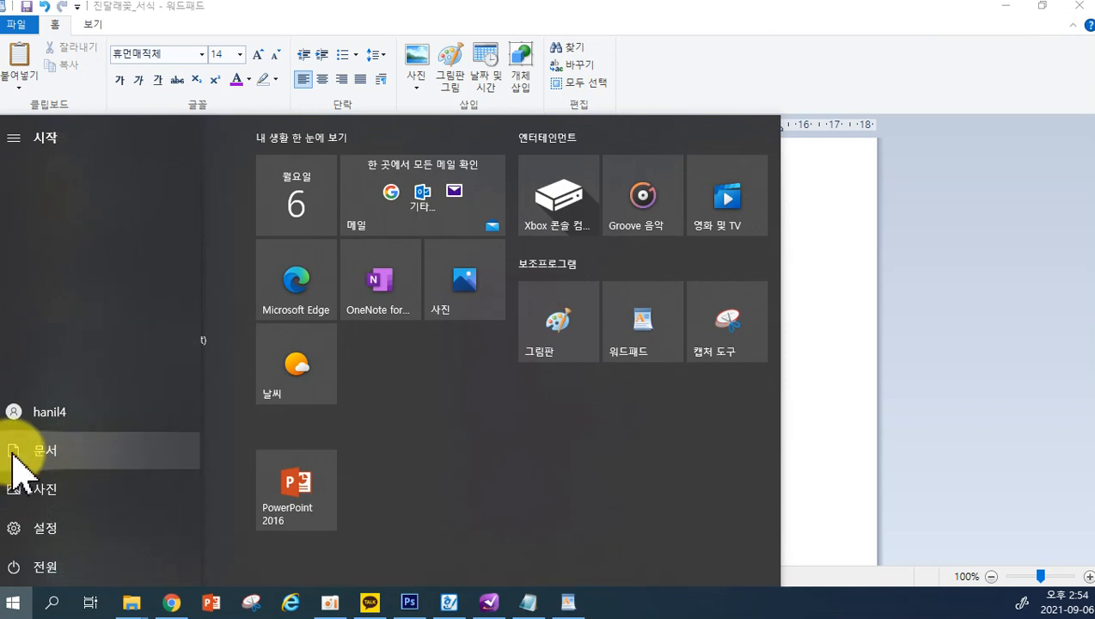
pyautogui.click(14, 454)
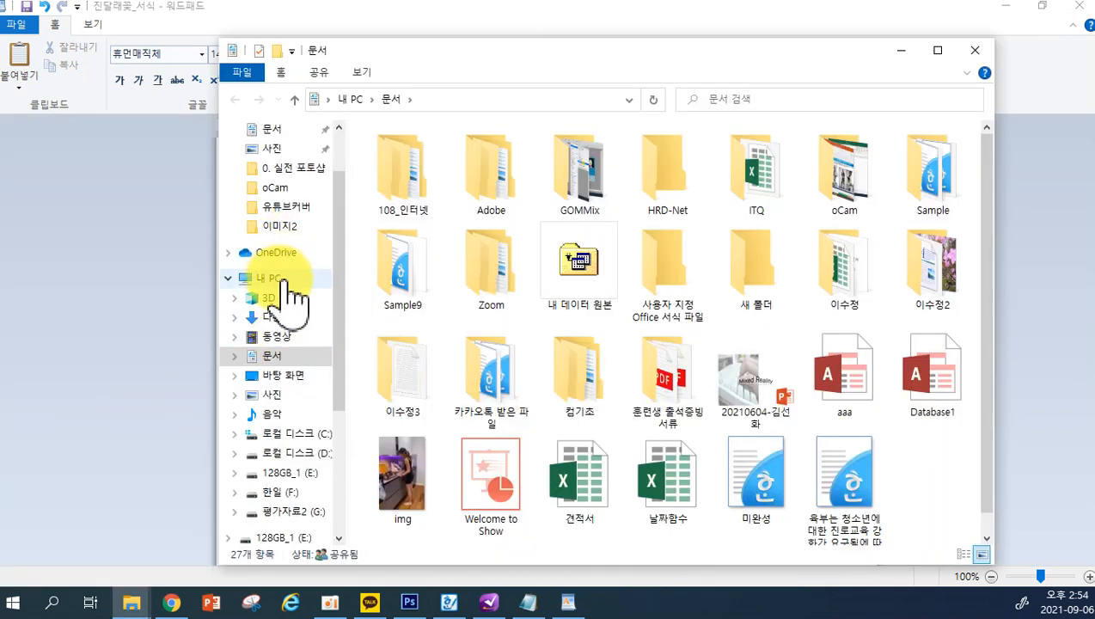
pyautogui.doubleClick(937, 283)
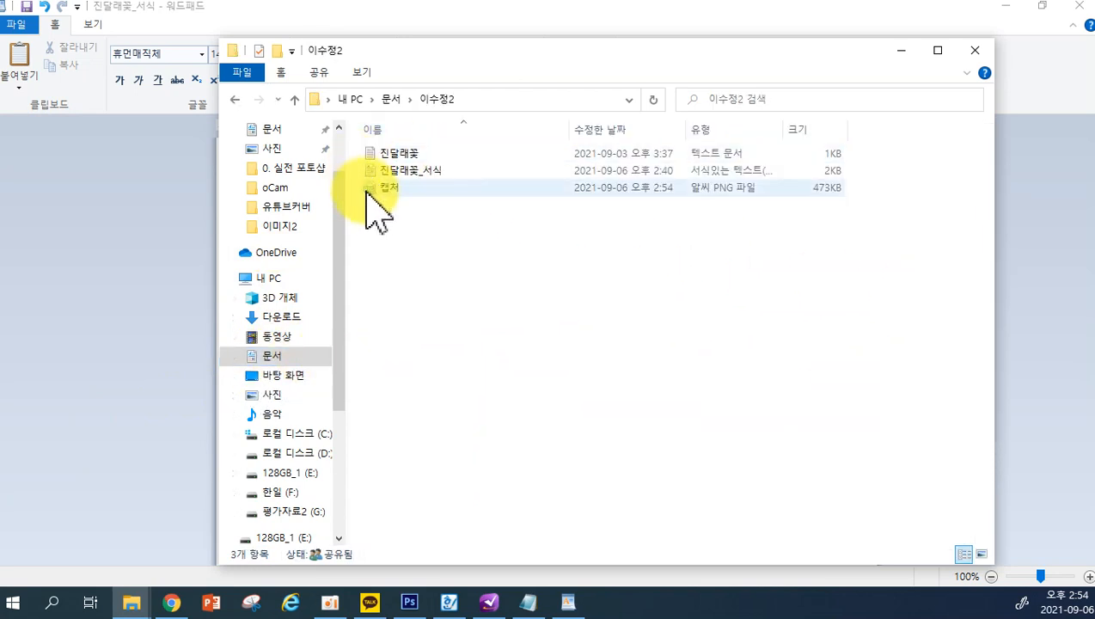
# Step: Examine the folder's saved files in both the details and large thumbnail views, ending with thumbnails, and close the folder window
pyautogui.click(981, 553)
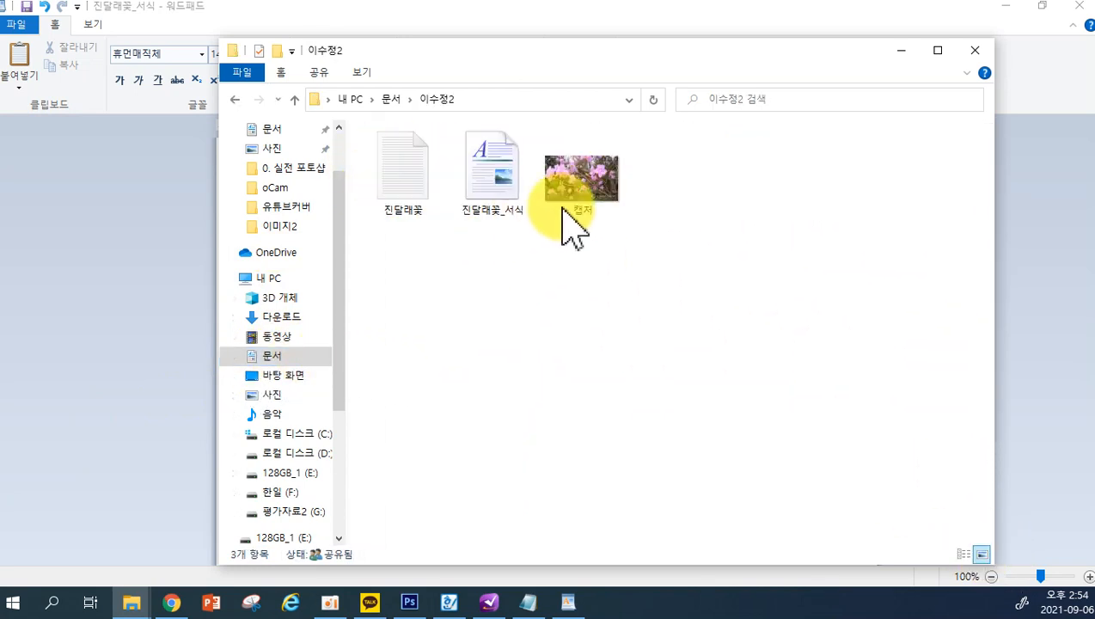
pyautogui.click(964, 553)
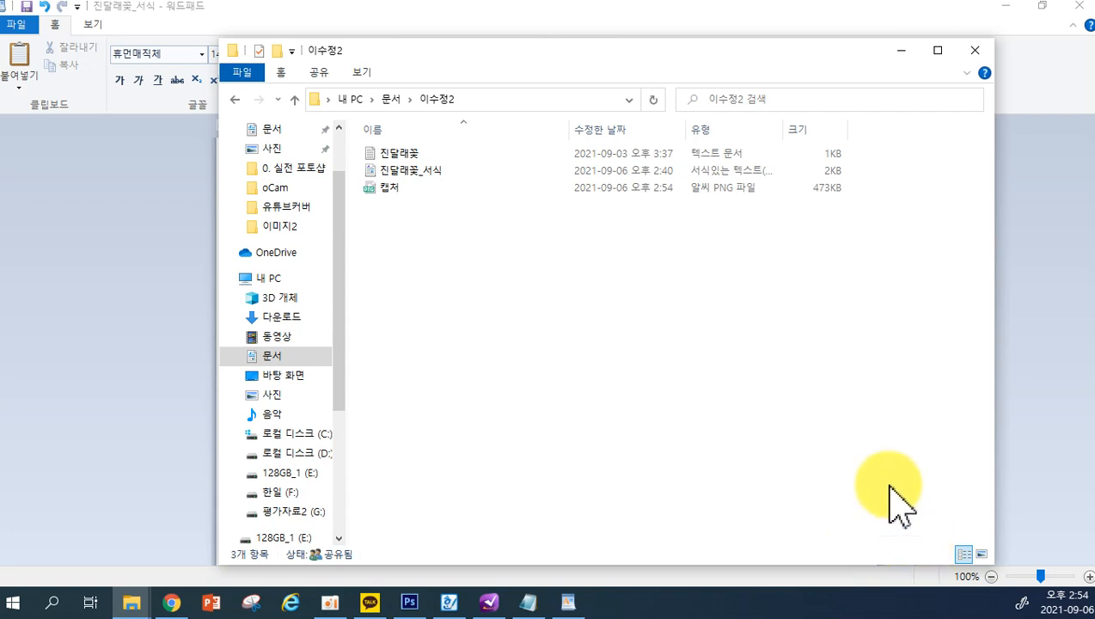
pyautogui.click(982, 555)
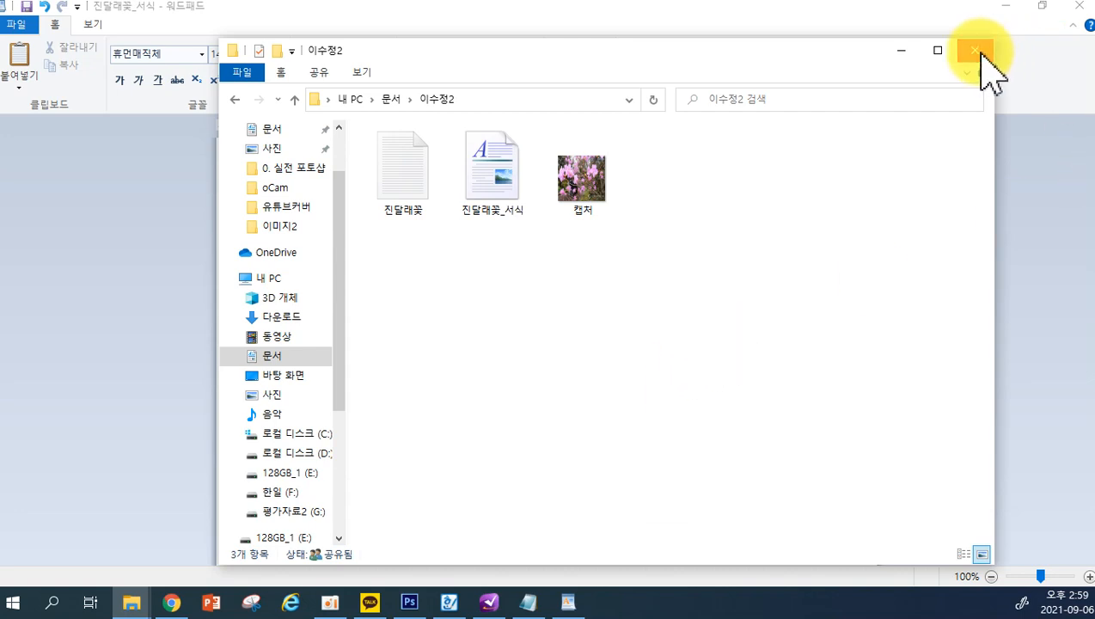
pyautogui.click(976, 52)
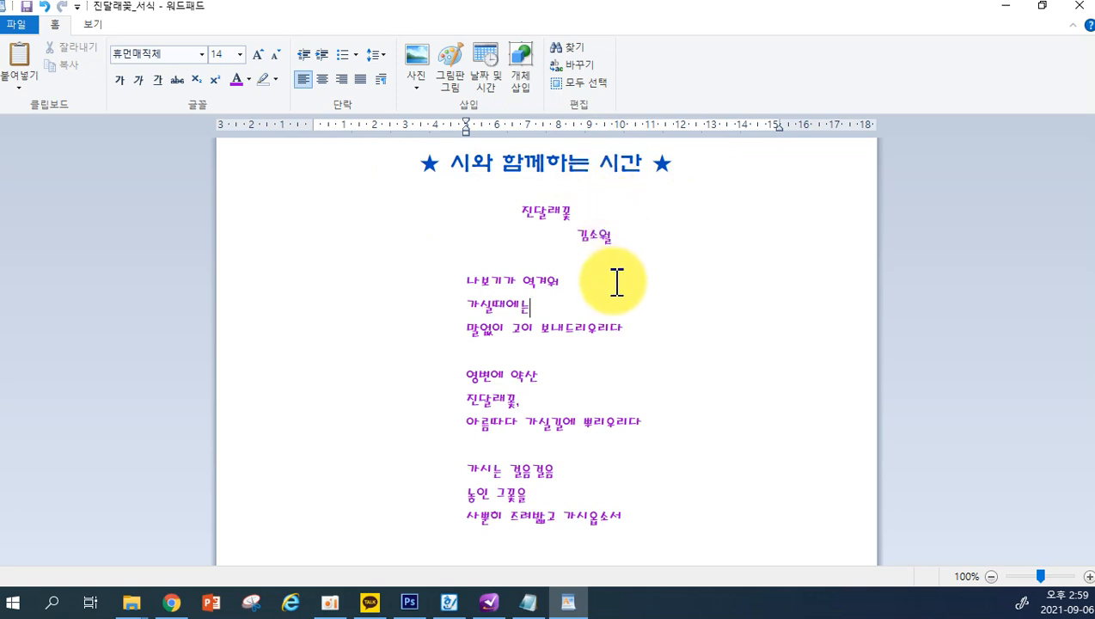
# Step: Paste the captured azalea photo on the blank line between the heading 시와 함께하는 시간 and the poem title
pyautogui.click(549, 193)
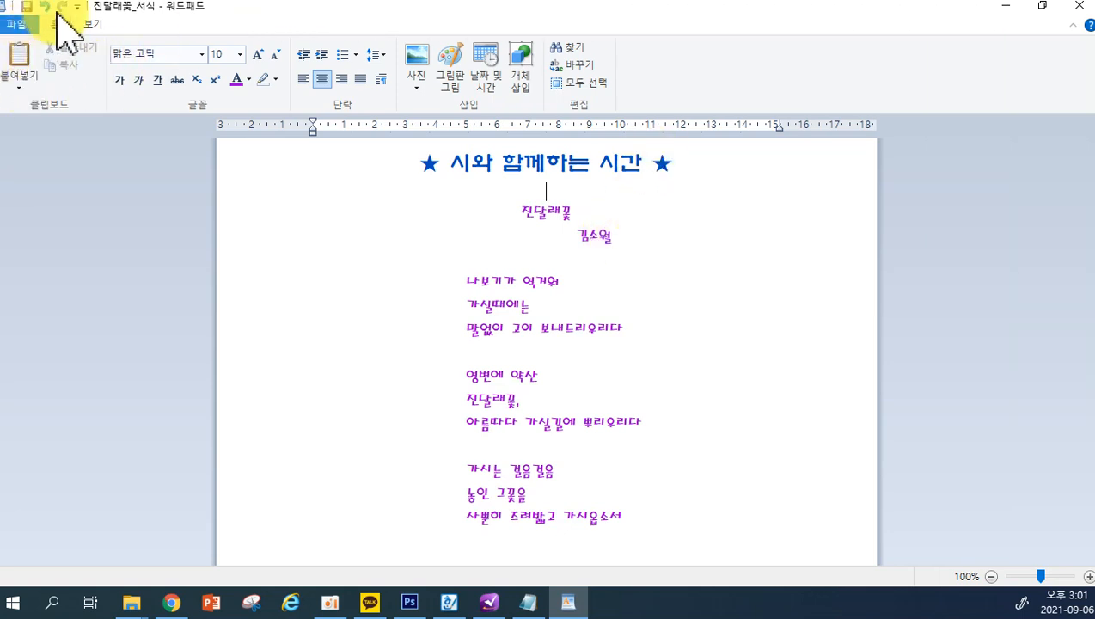
pyautogui.click(20, 68)
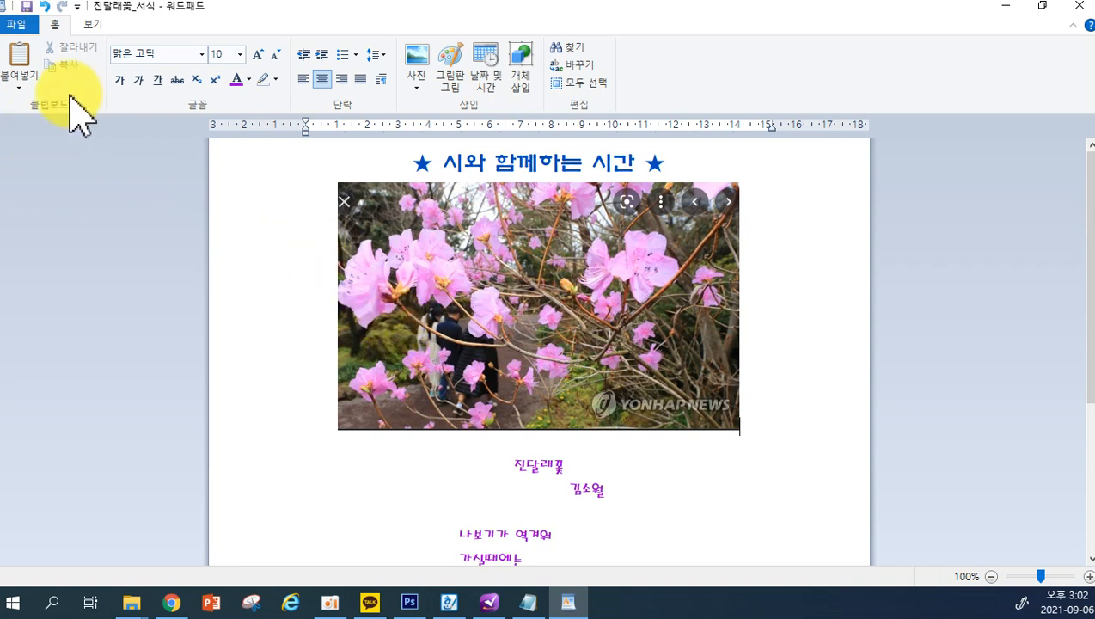
# Step: Save the document under the new name 진달래꽃_편집 as rich text (RTF) in the same personal folder
pyautogui.click(16, 24)
pyautogui.moveTo(83, 160)
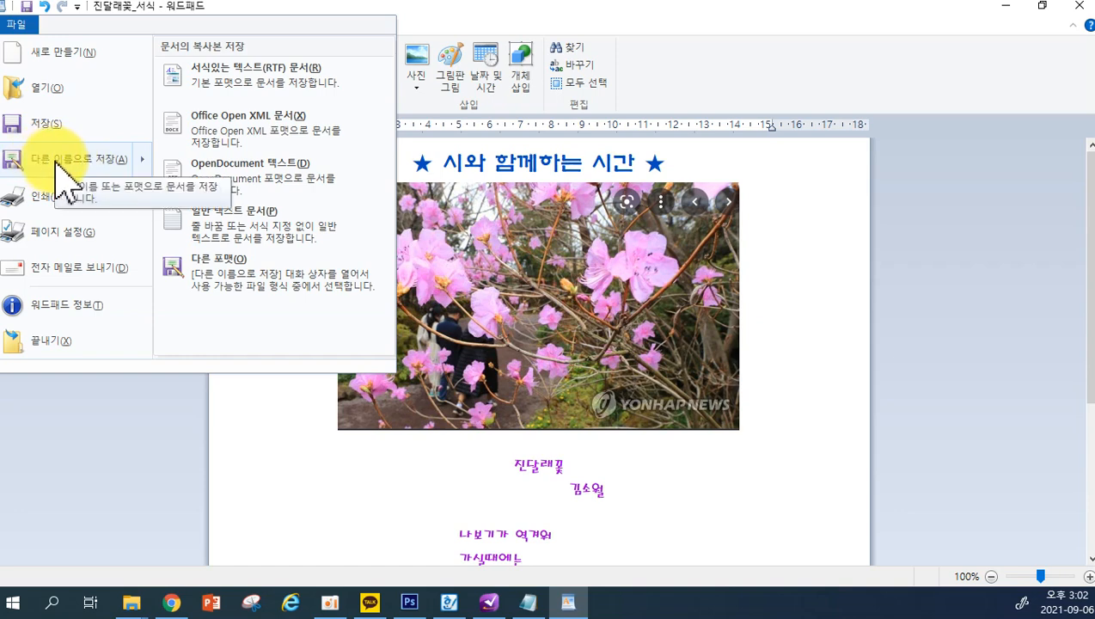
pyautogui.click(58, 172)
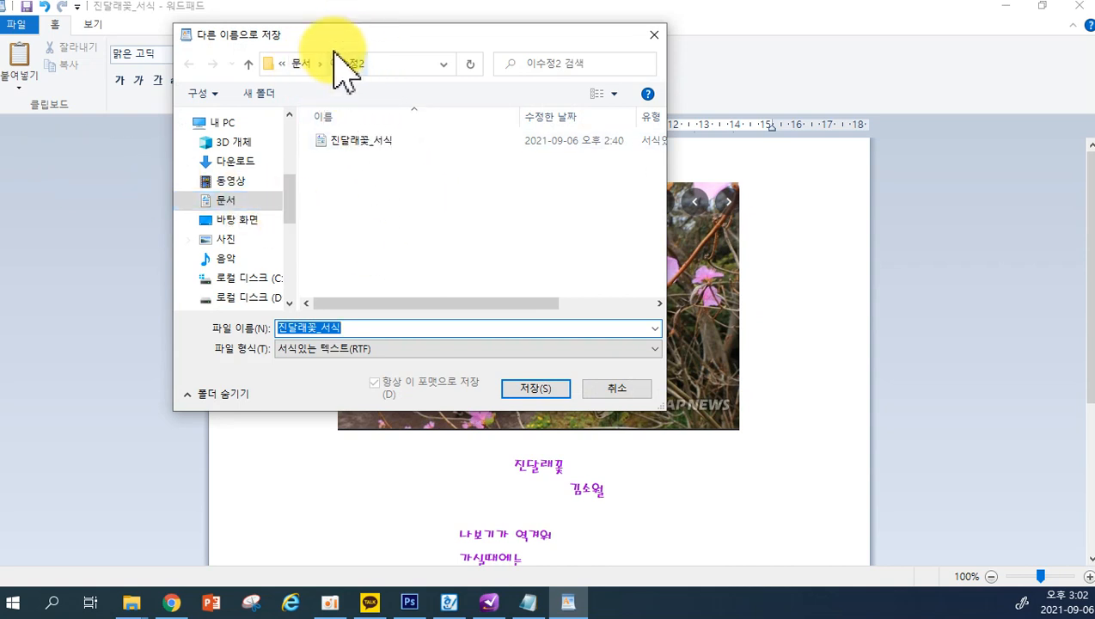
pyautogui.click(355, 328)
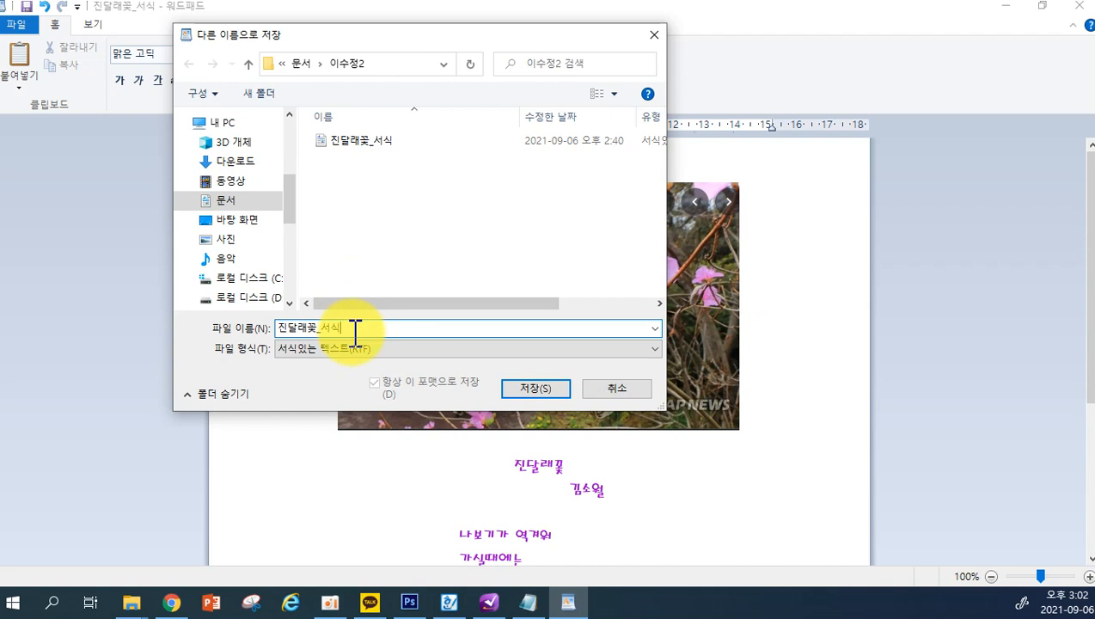
pyautogui.press('BackSpace')
pyautogui.press('BackSpace')
pyautogui.write('ㄷ')
pyautogui.write('편집')
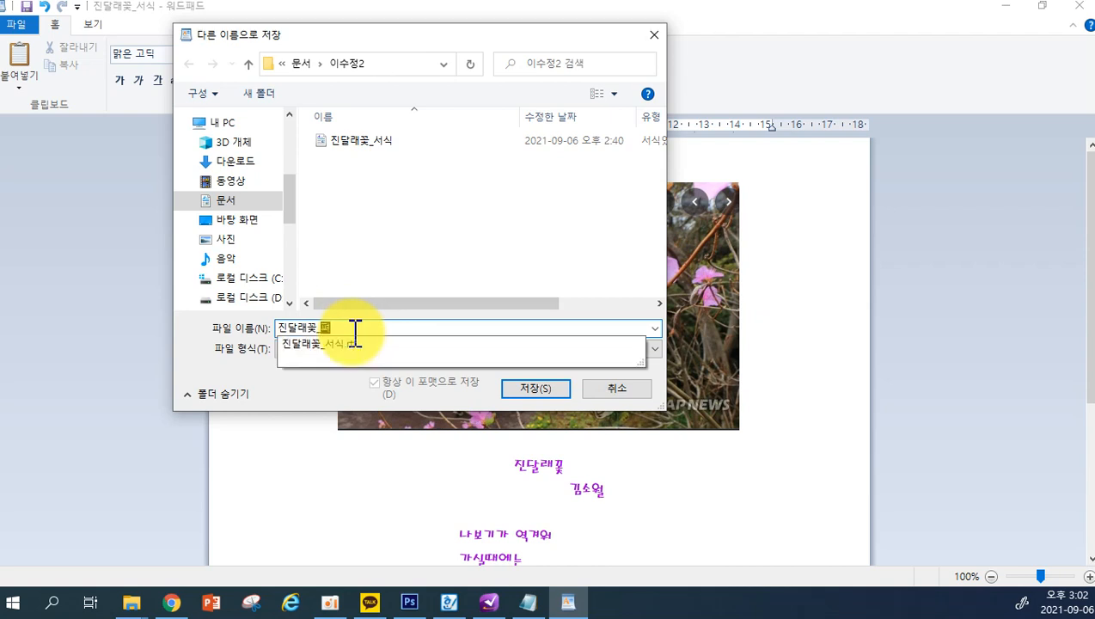
pyautogui.click(516, 389)
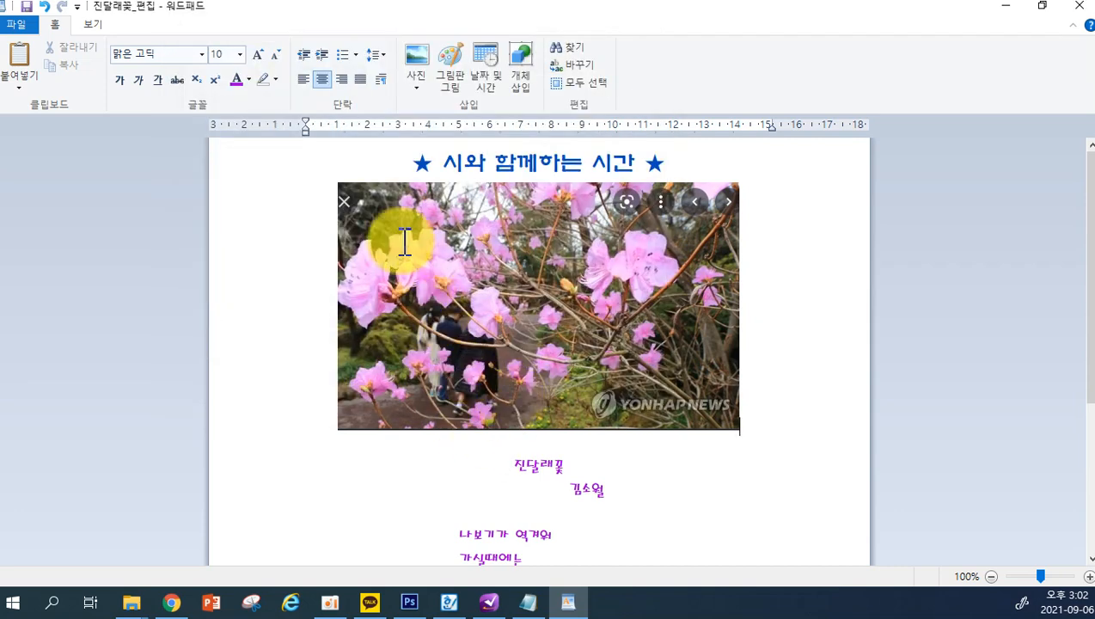